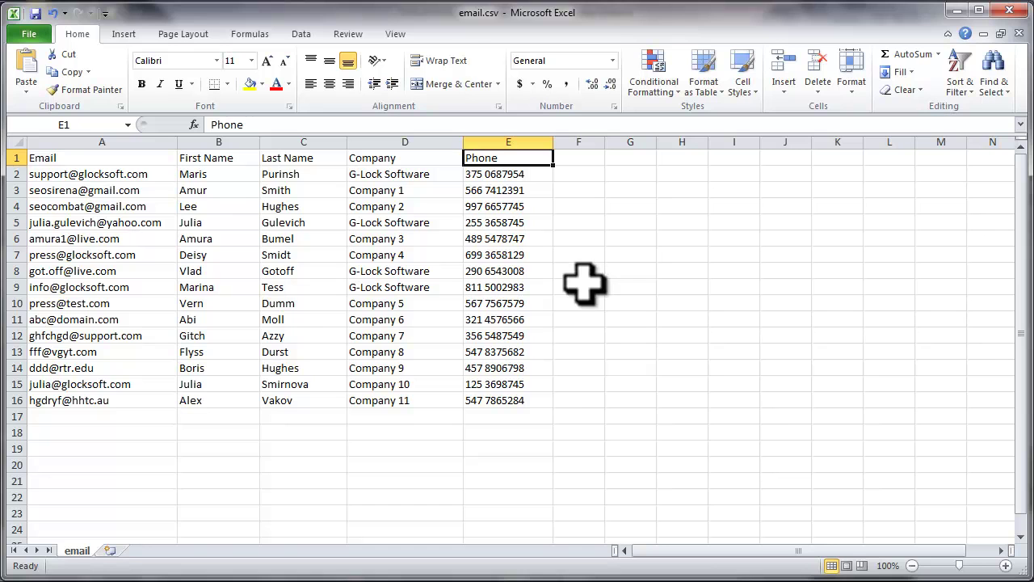
- Review the Email, First Name, Last Name, Company and Phone column headers in row 1 of email.csv
left_click(160, 158)
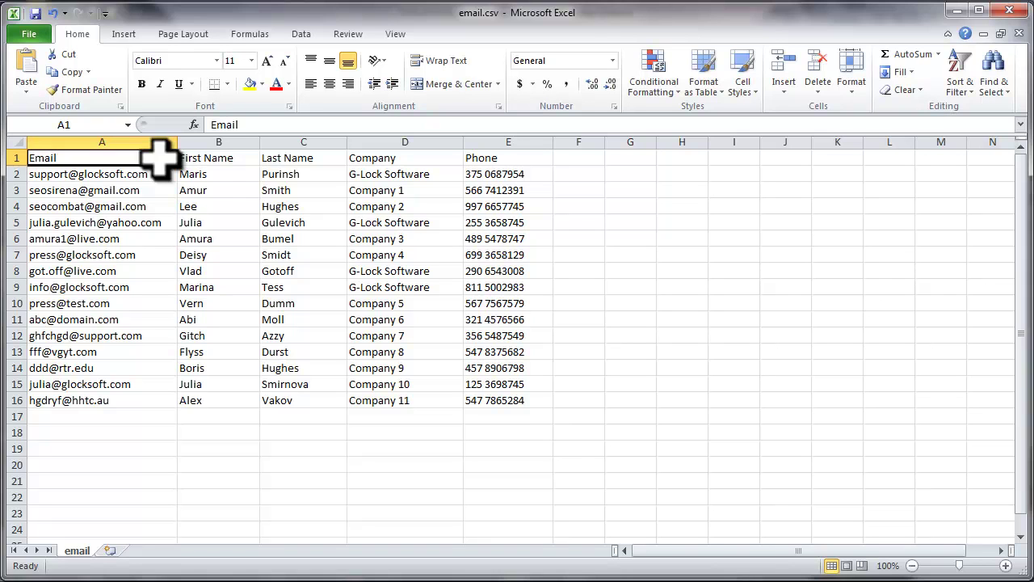
left_click(240, 159)
left_click(317, 160)
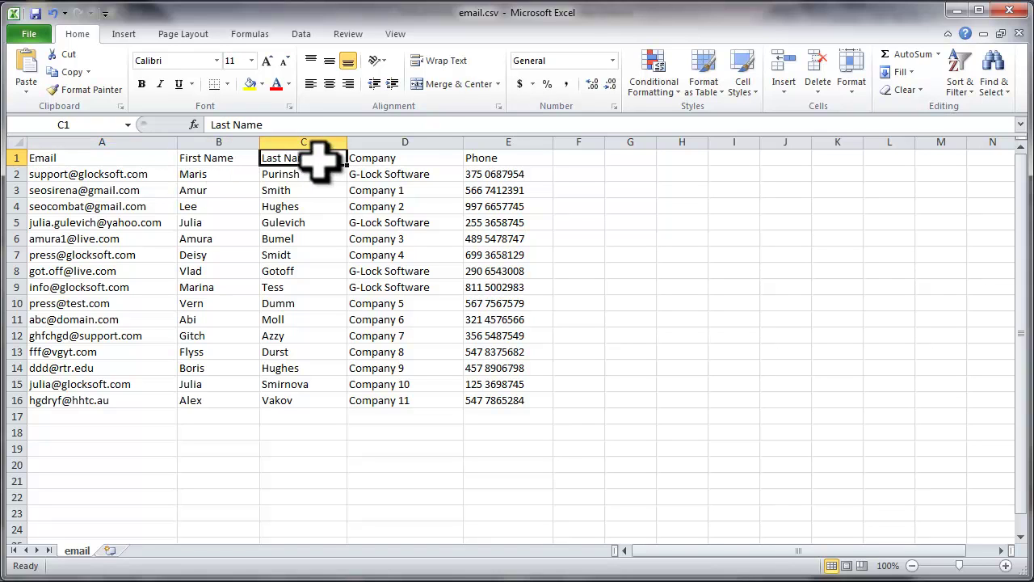
left_click(434, 159)
left_click(505, 160)
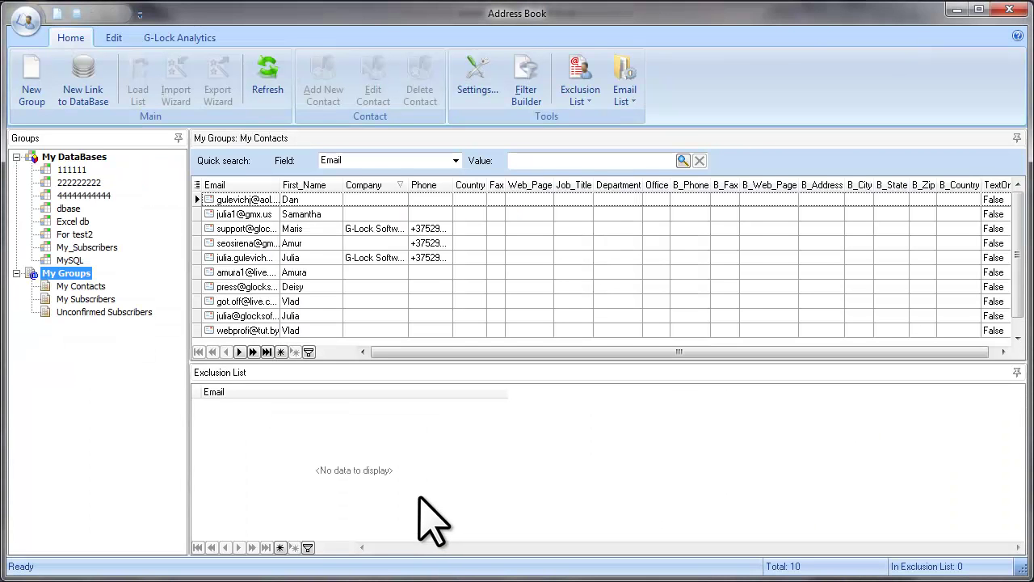
- In the Address Book, start a new group named "test group" that allows duplicate emails
left_click(45, 105)
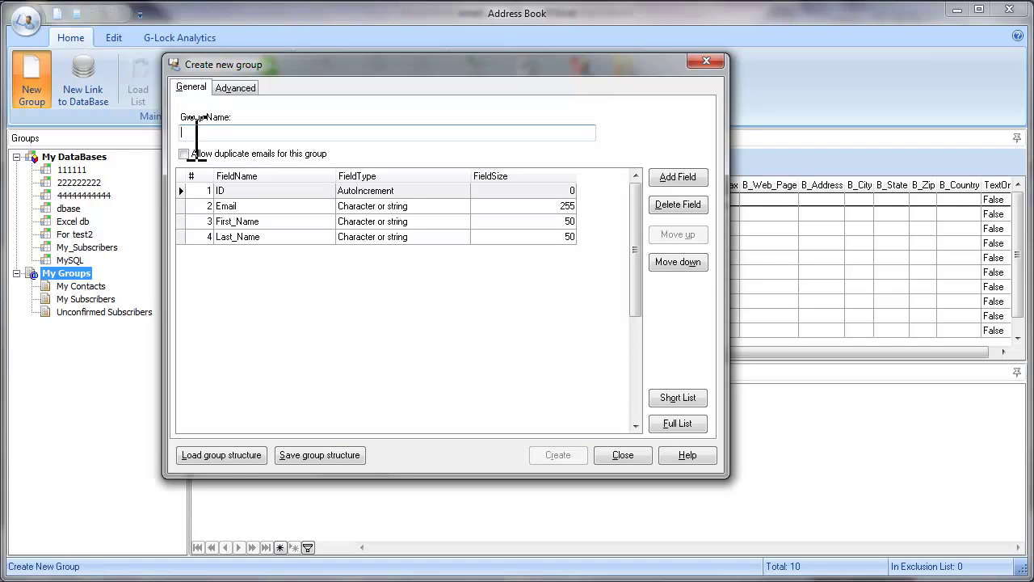
type("t")
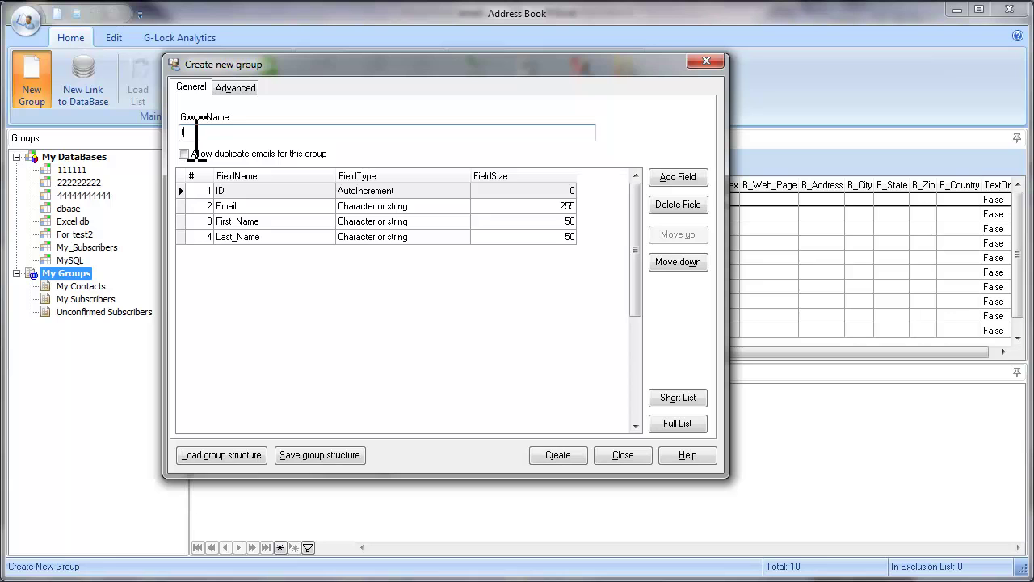
type("est group")
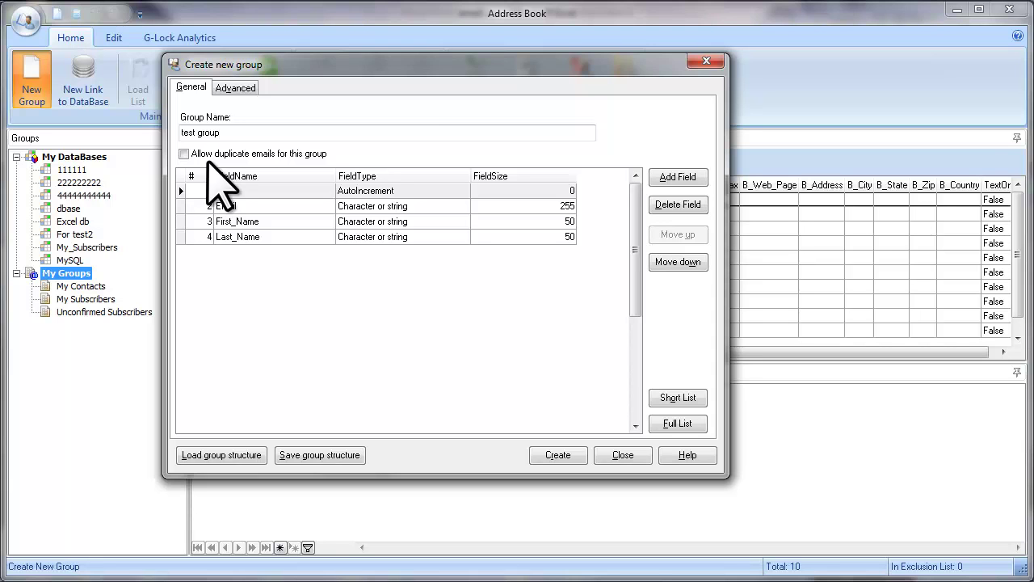
left_click(184, 154)
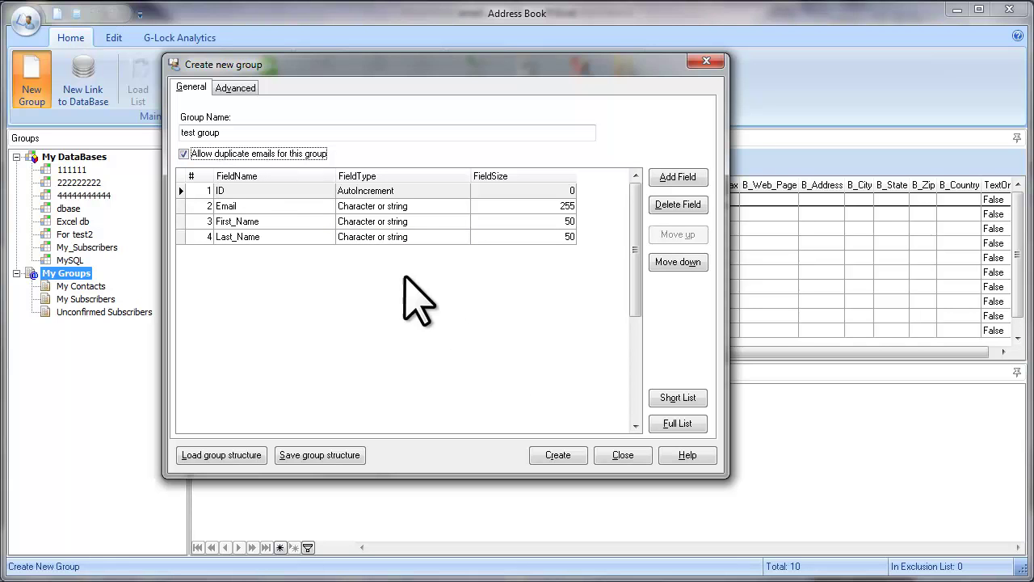
- Load the full field list into the group structure and check its Email, First_Name, Last_Name, Company and Phone fields
left_click(679, 423)
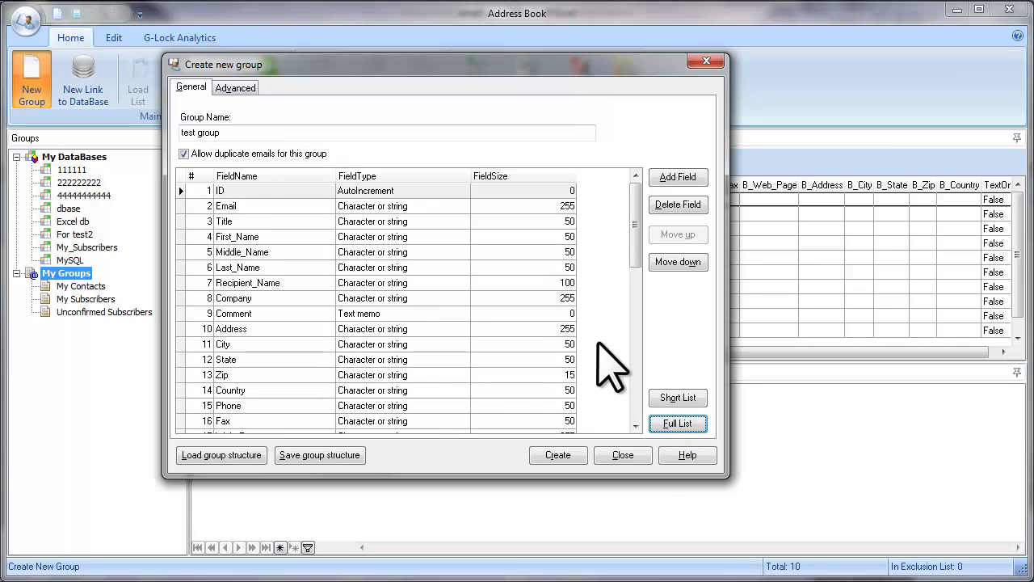
left_click(637, 243)
left_click_drag(637, 242, 638, 221)
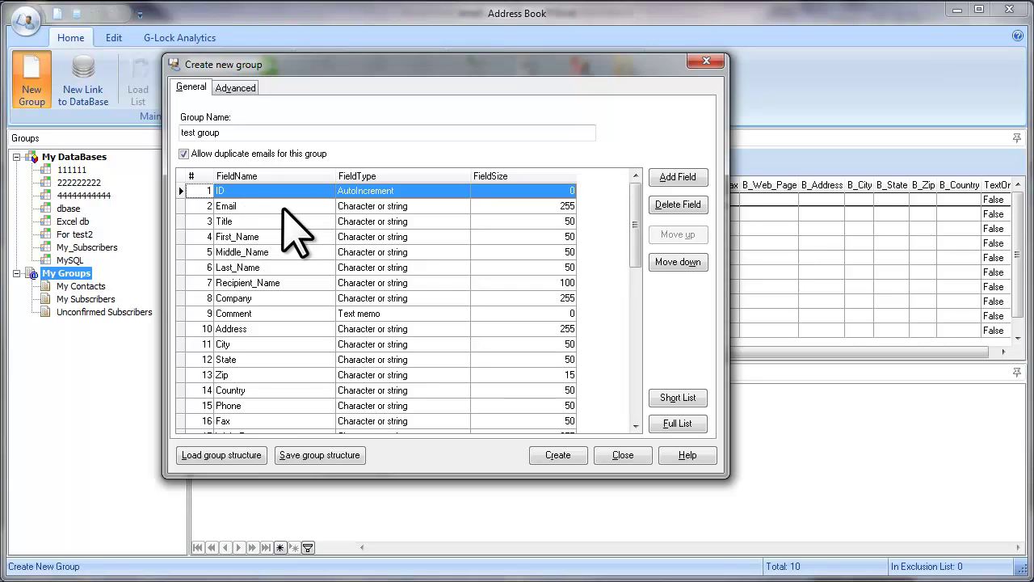
left_click(286, 206)
left_click(287, 236)
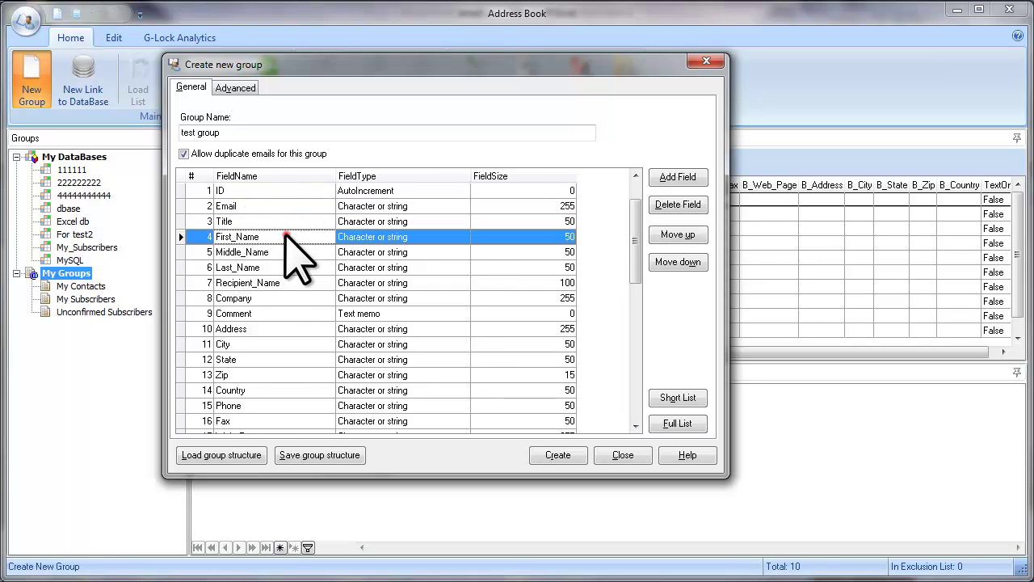
left_click(282, 270)
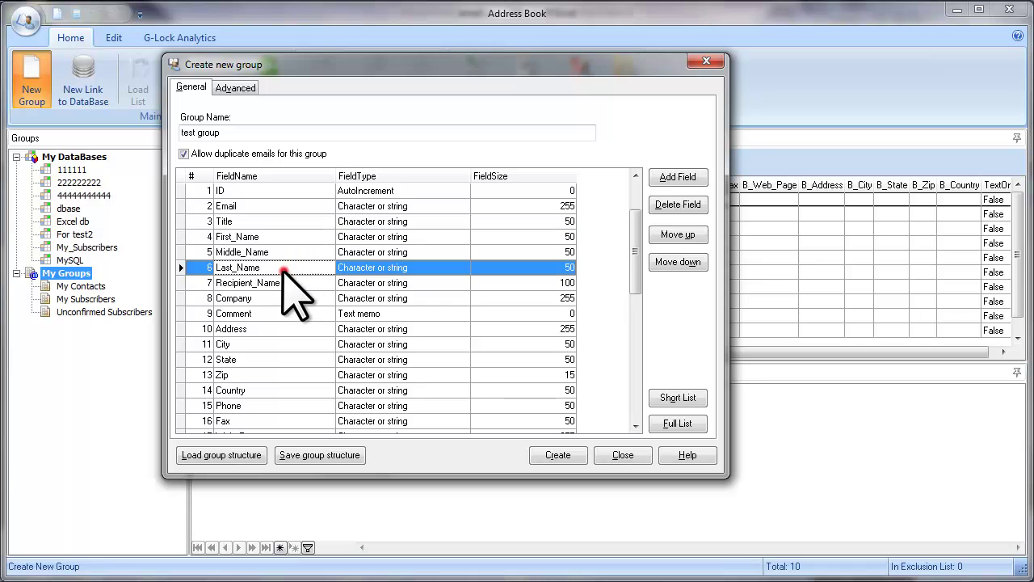
left_click(278, 298)
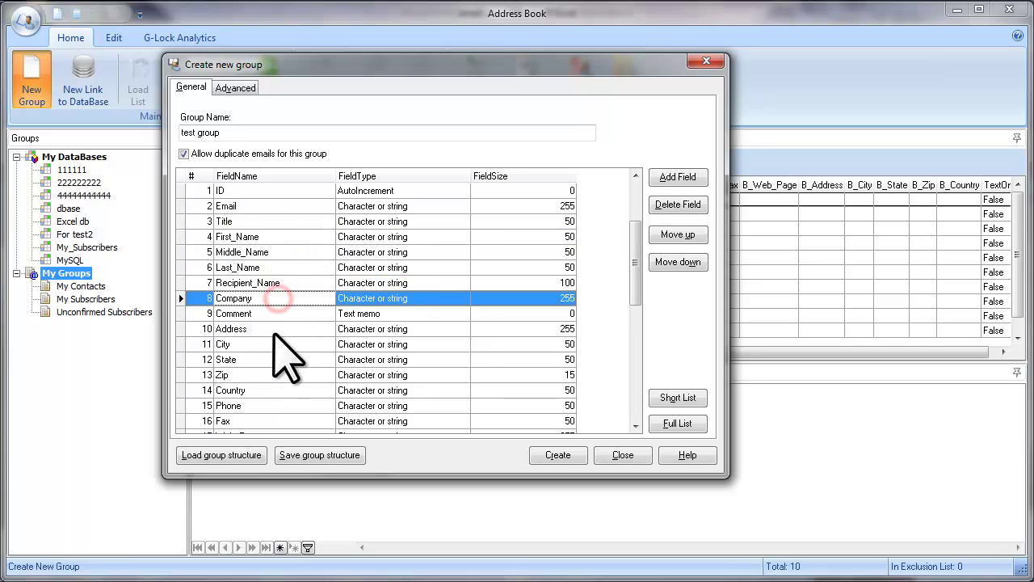
left_click(268, 404)
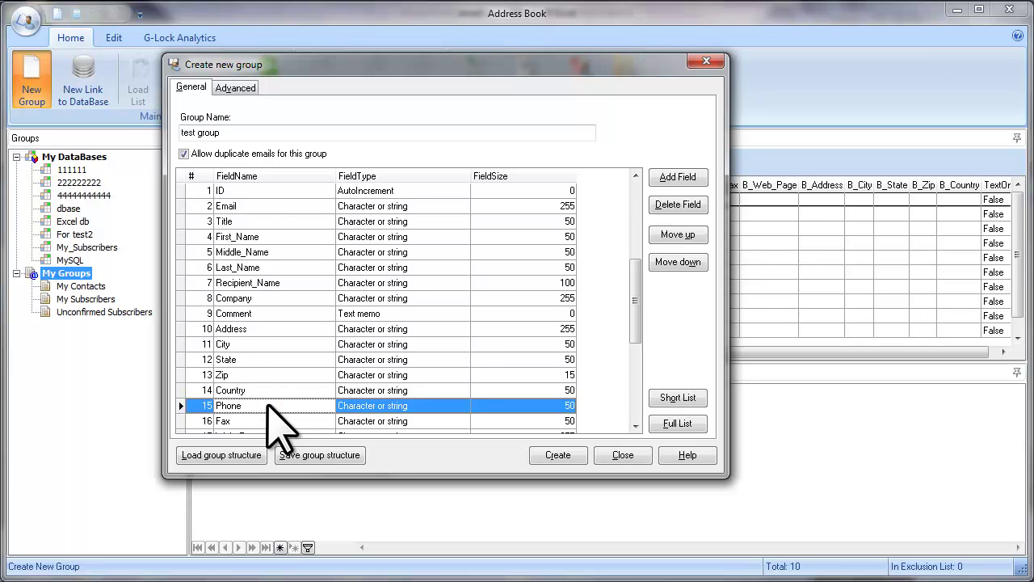
- Add a custom field named "new field" of type Character or string with size 100 after the last field
left_click_drag(636, 311, 635, 388)
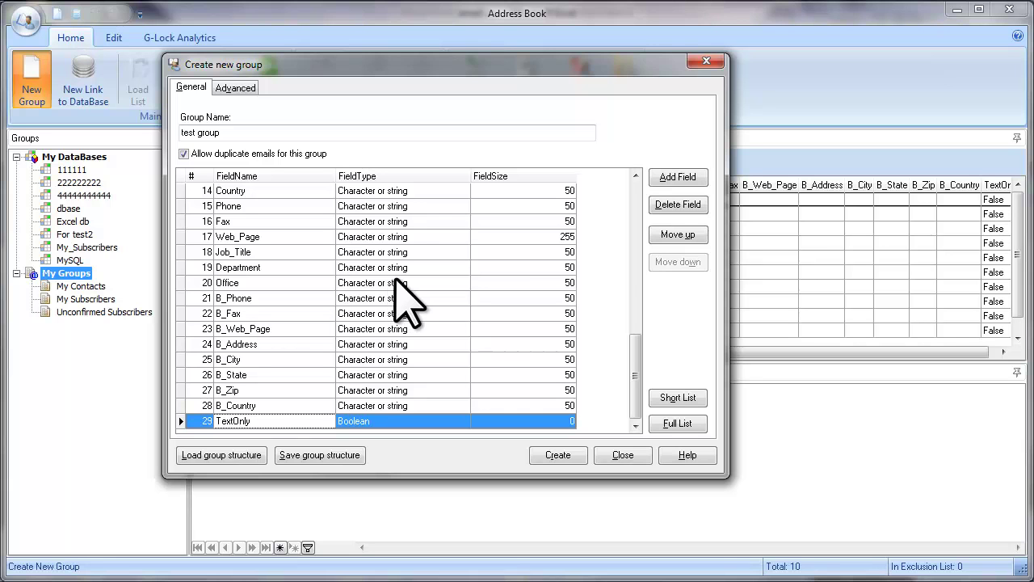
left_click(675, 178)
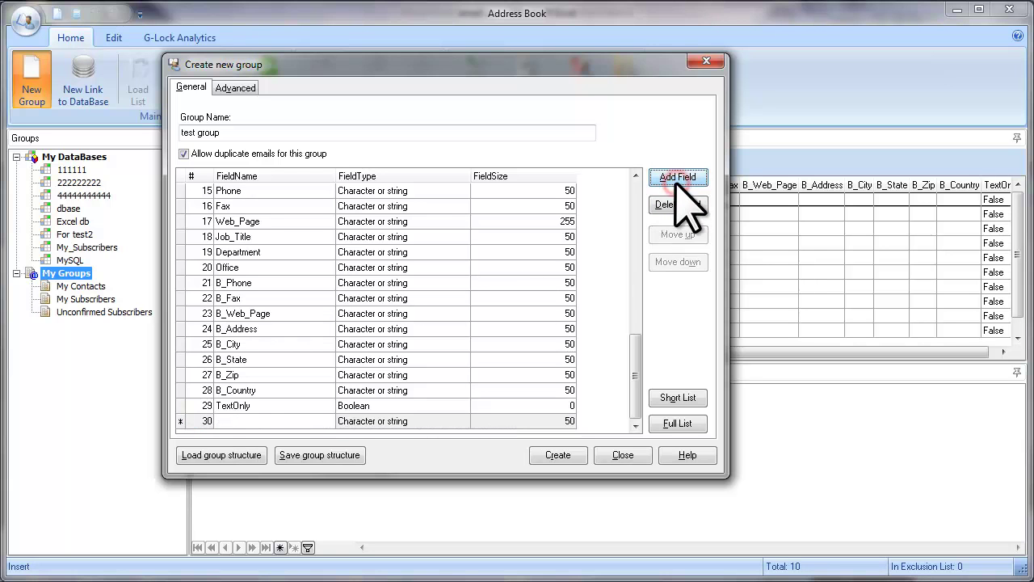
left_click(278, 420)
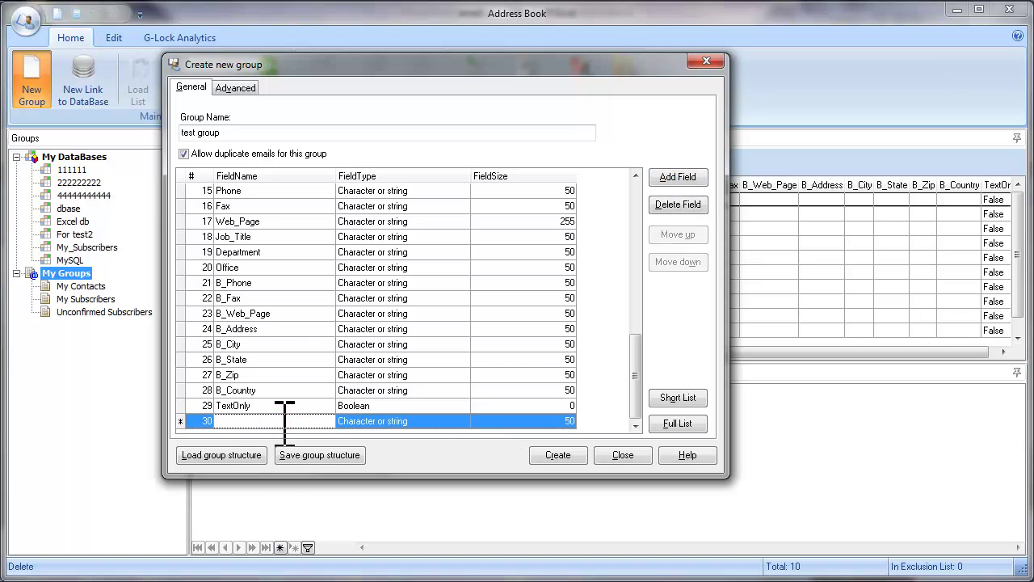
type("new field")
left_click(452, 421)
left_click(455, 422)
left_click(461, 421)
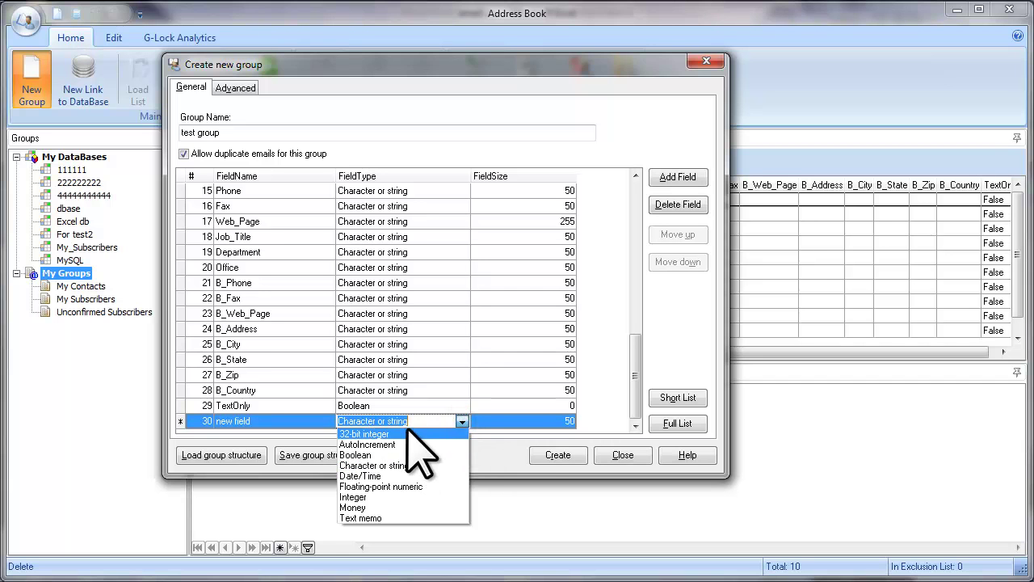
left_click(420, 464)
left_click(536, 419)
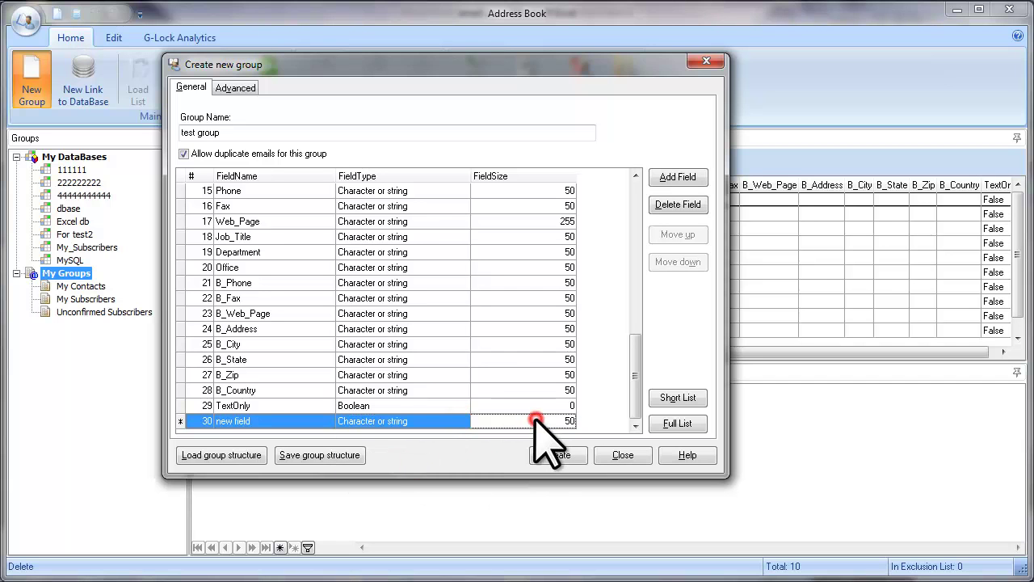
left_click(496, 422)
type("1000")
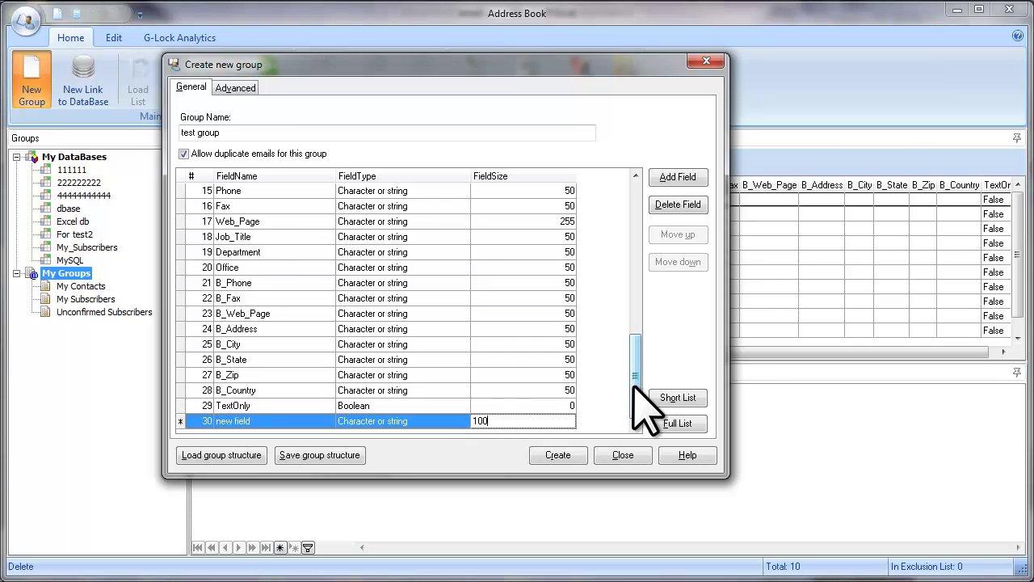
- Add a second custom field named "new field 2" of type Date/Time and create the group
left_click(673, 180)
left_click(297, 420)
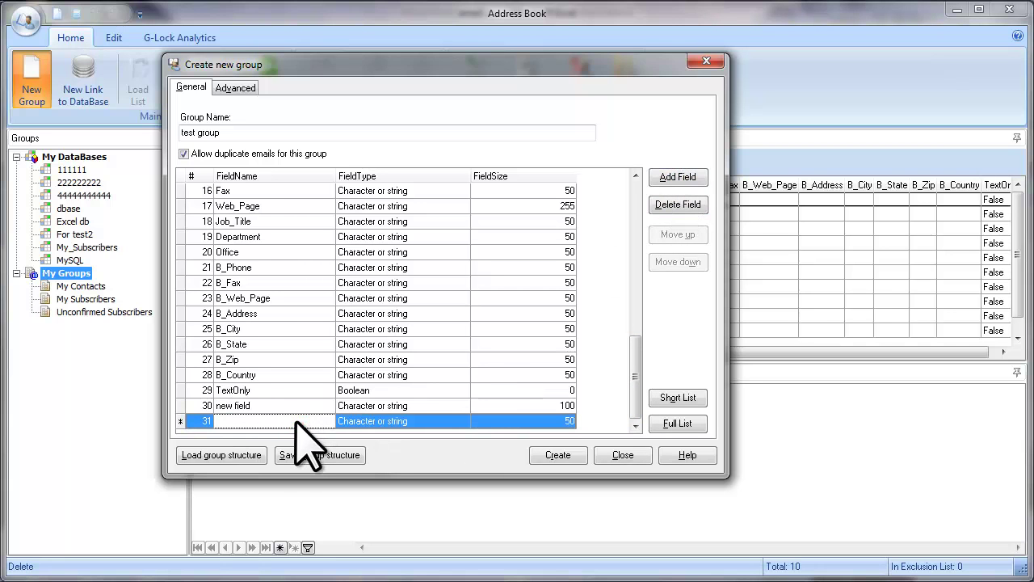
type("new field 2")
left_click(456, 417)
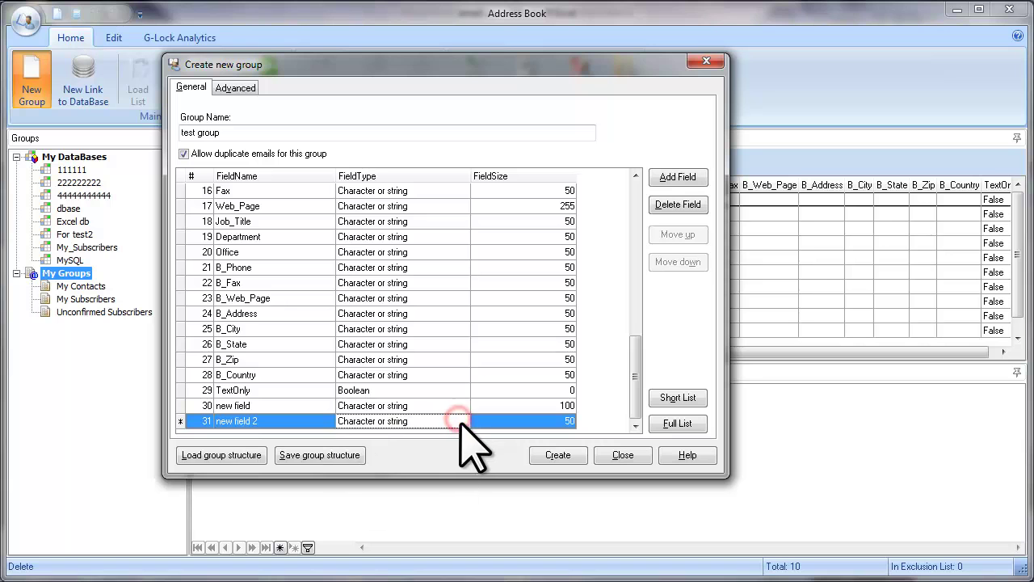
left_click(461, 421)
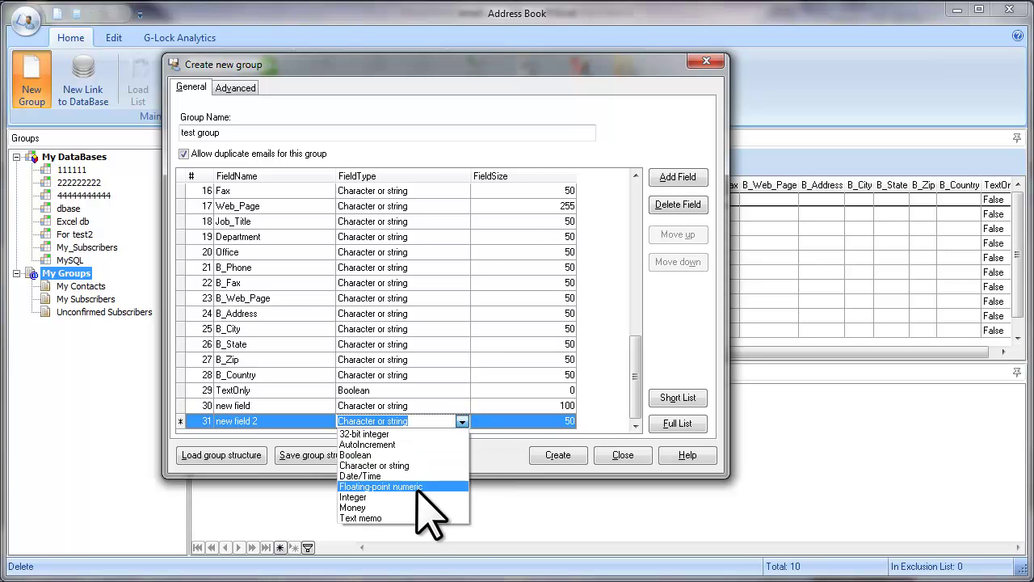
left_click(420, 476)
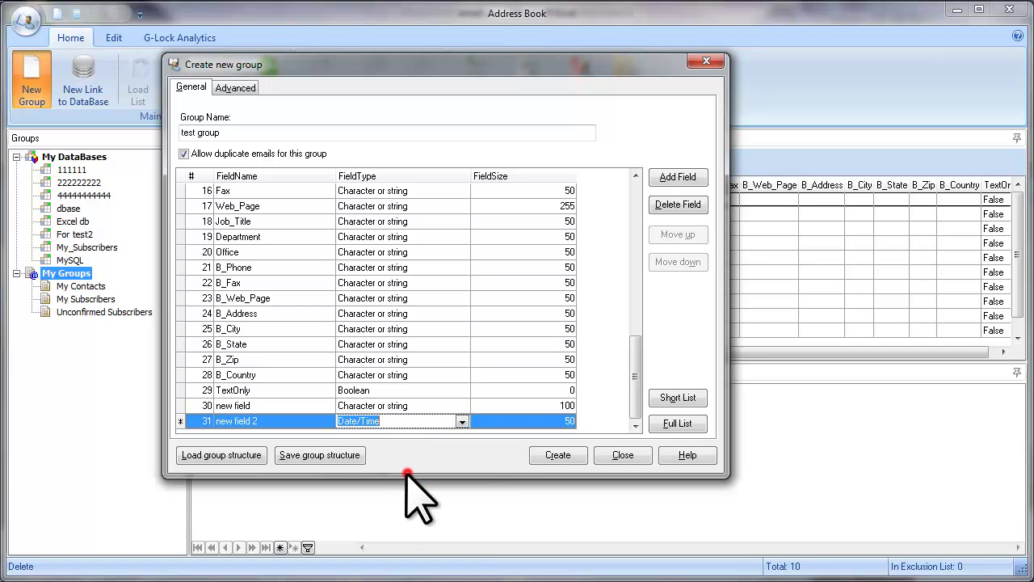
left_click(556, 421)
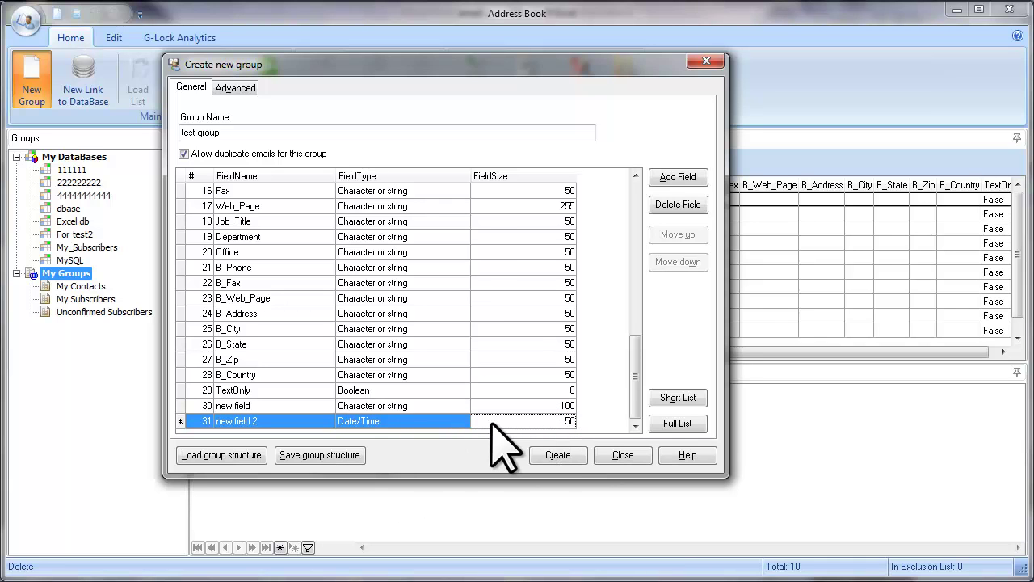
left_click(558, 455)
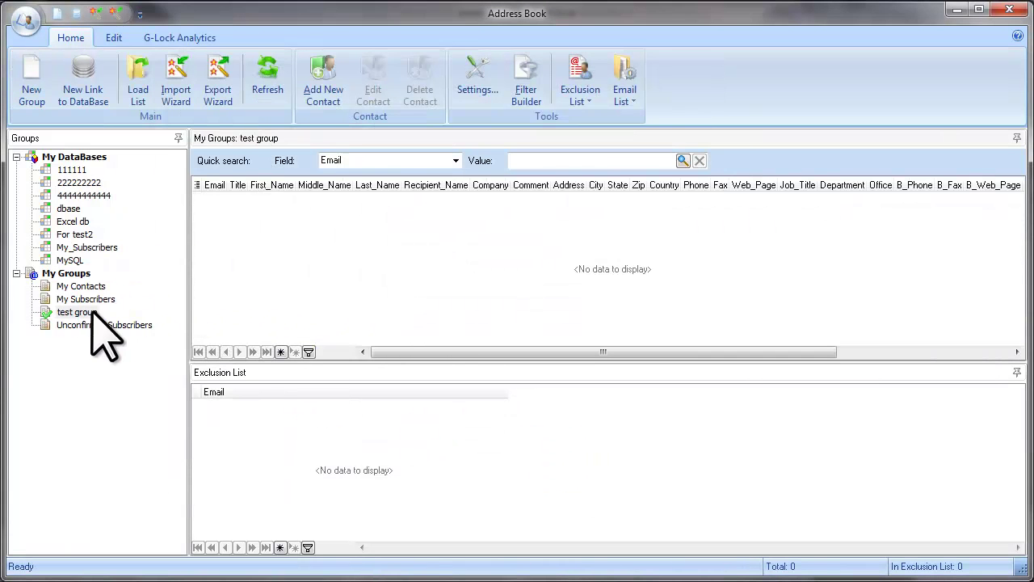
- Start a Text and CSV import into the test group with email.csv from the Desktop as the source file
left_click(194, 105)
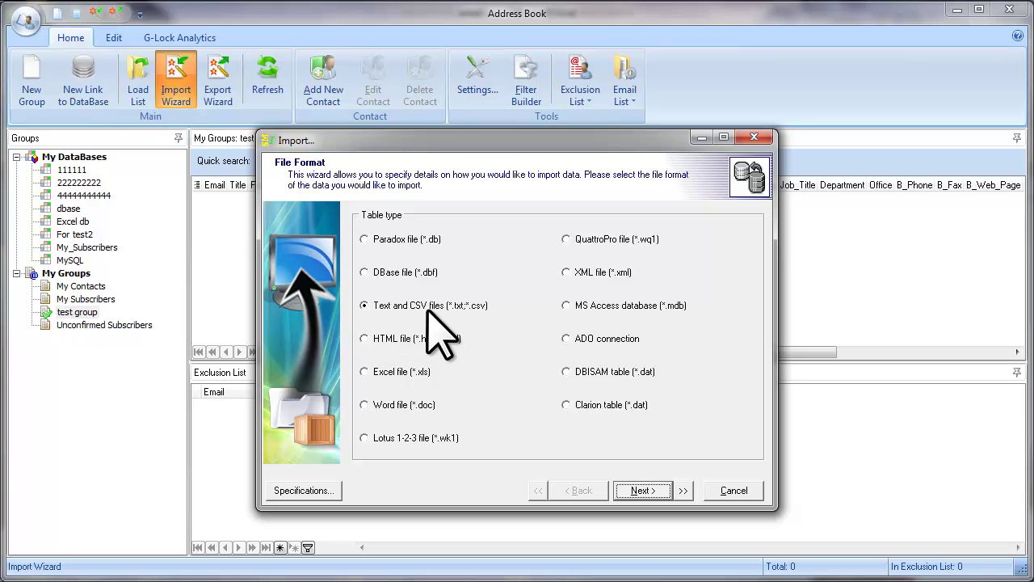
left_click(659, 490)
left_click(643, 491)
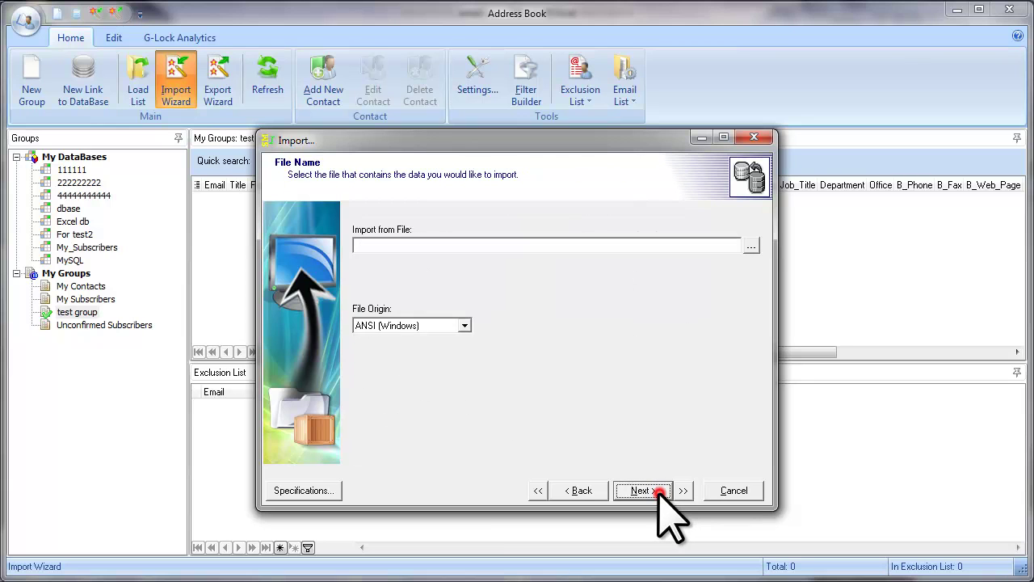
left_click(752, 245)
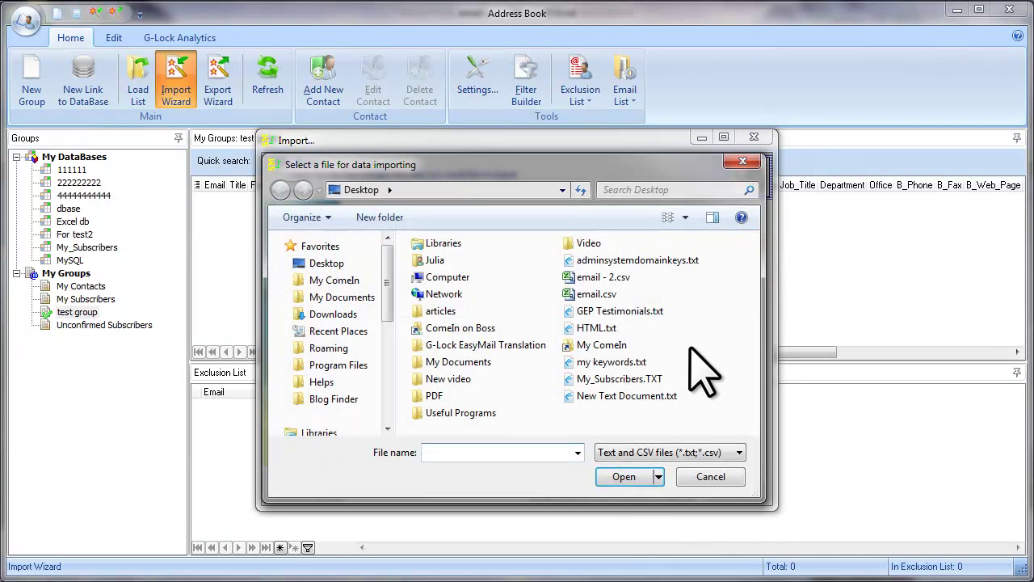
left_click(598, 294)
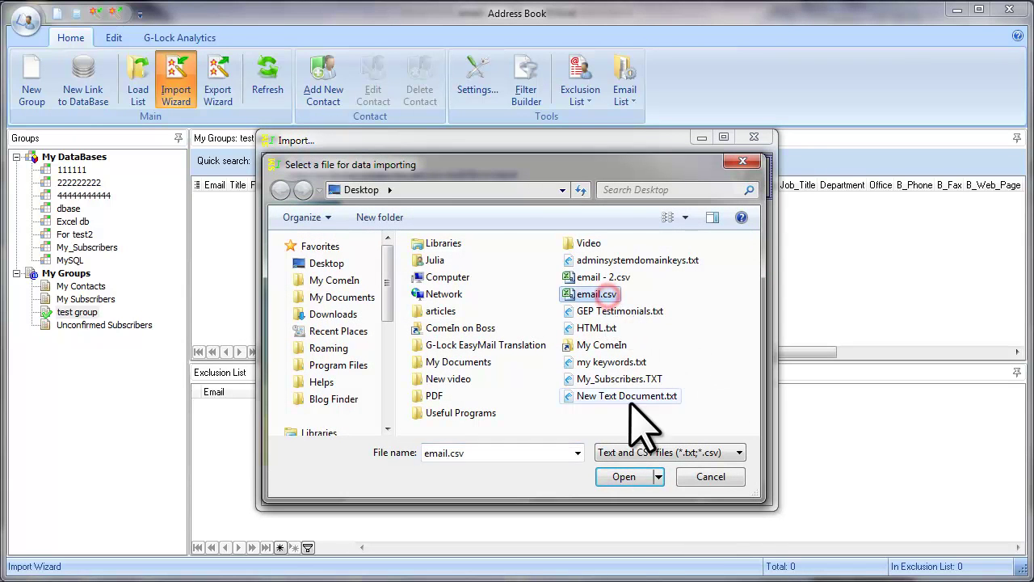
left_click(628, 477)
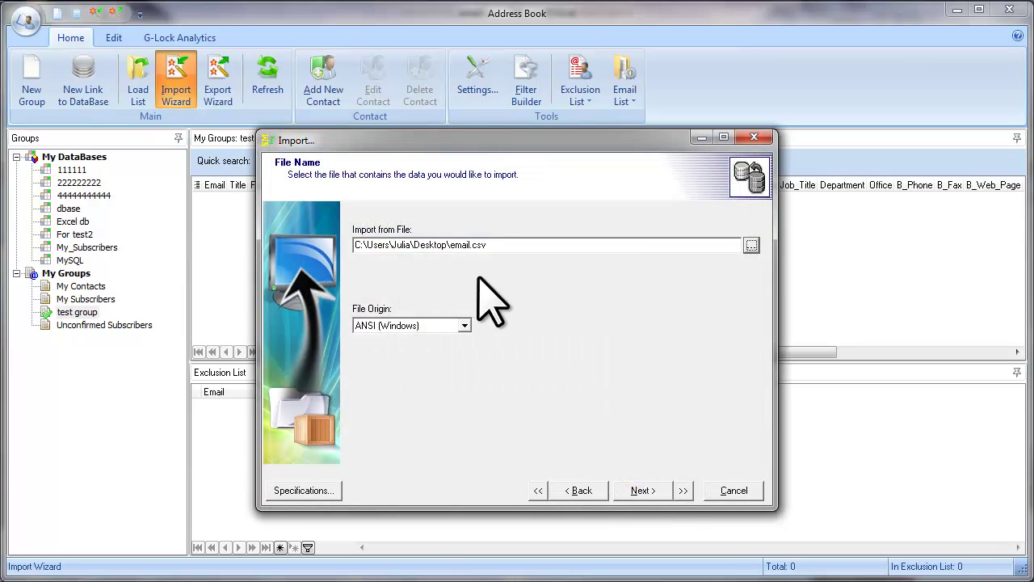
- Keep the comma-delimited text format for the import and set the first row to 2
left_click(662, 489)
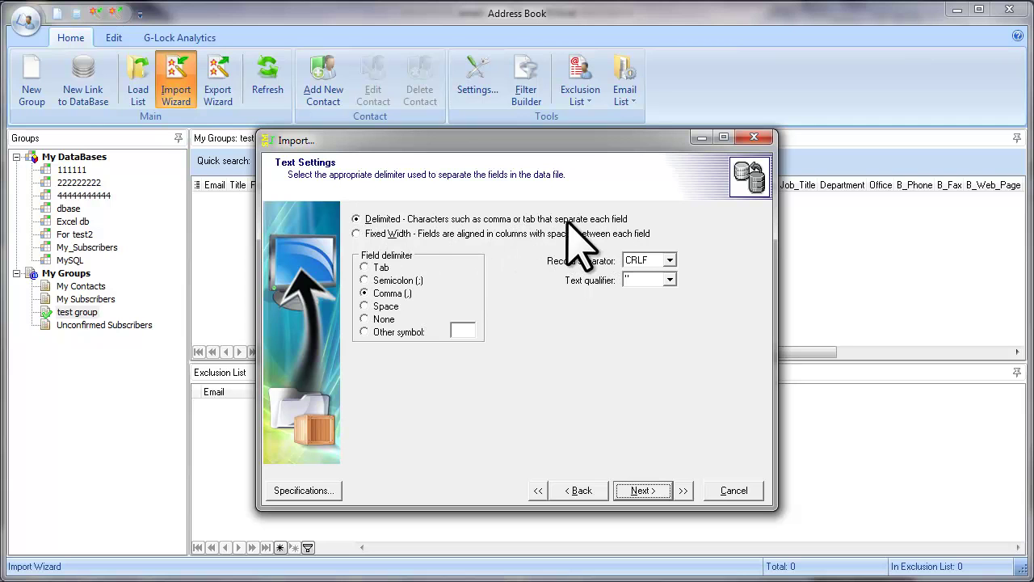
left_click(356, 219)
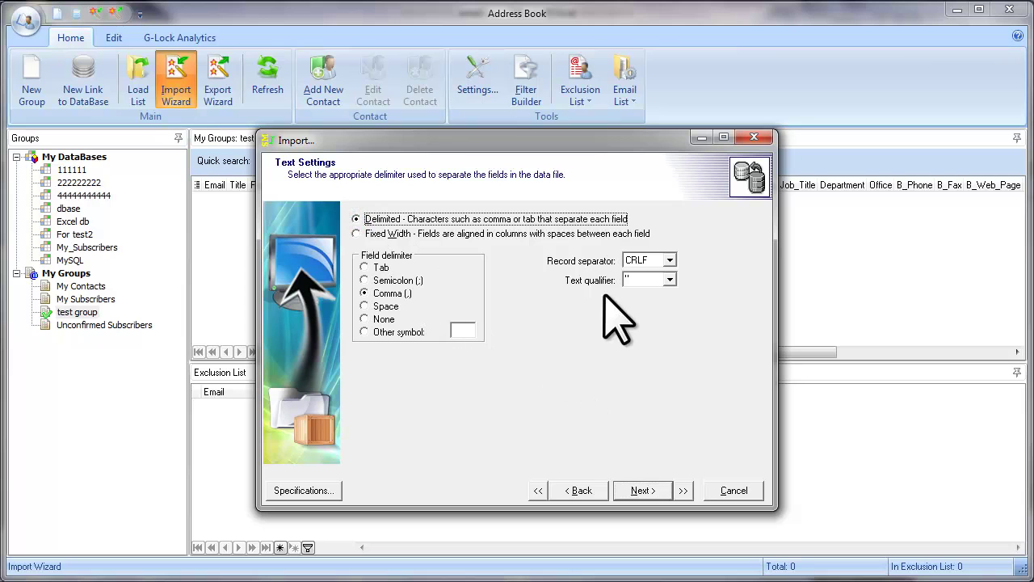
left_click(658, 490)
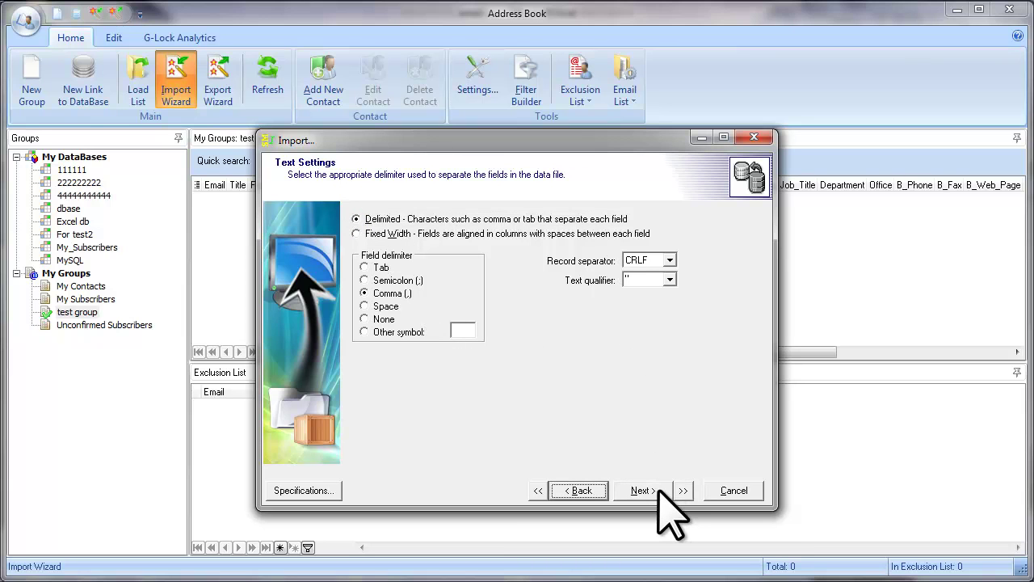
left_click(659, 489)
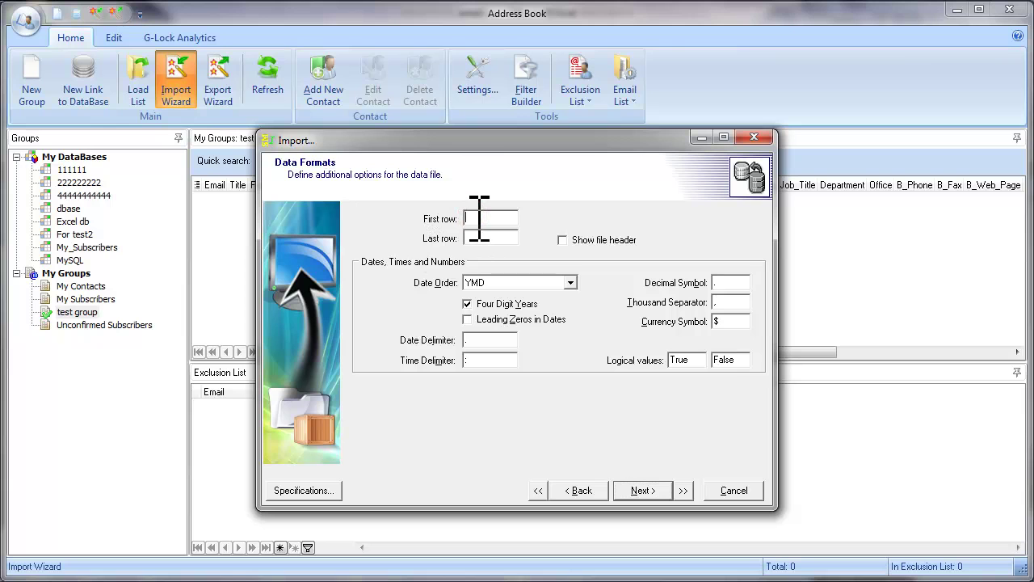
type("2")
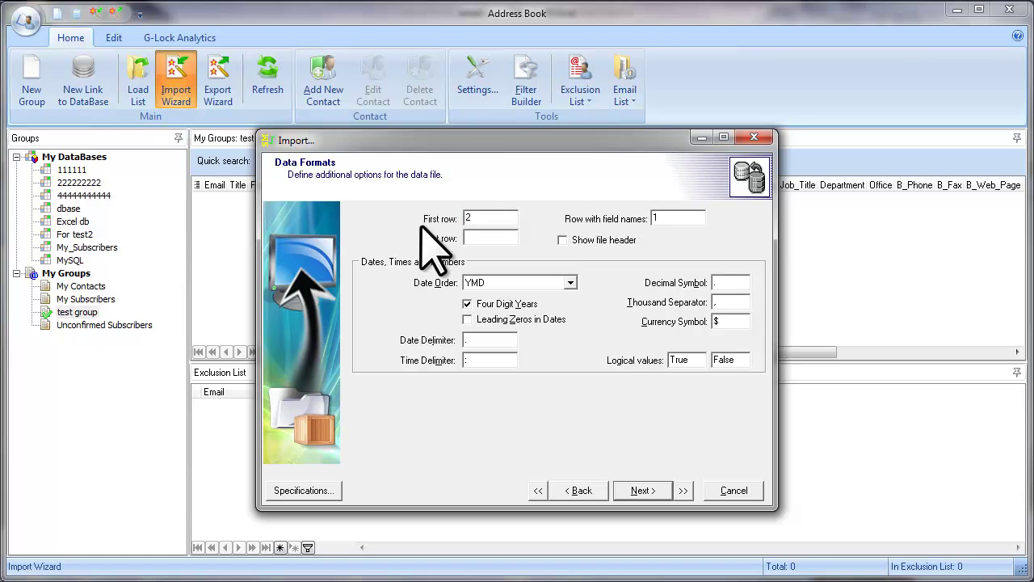
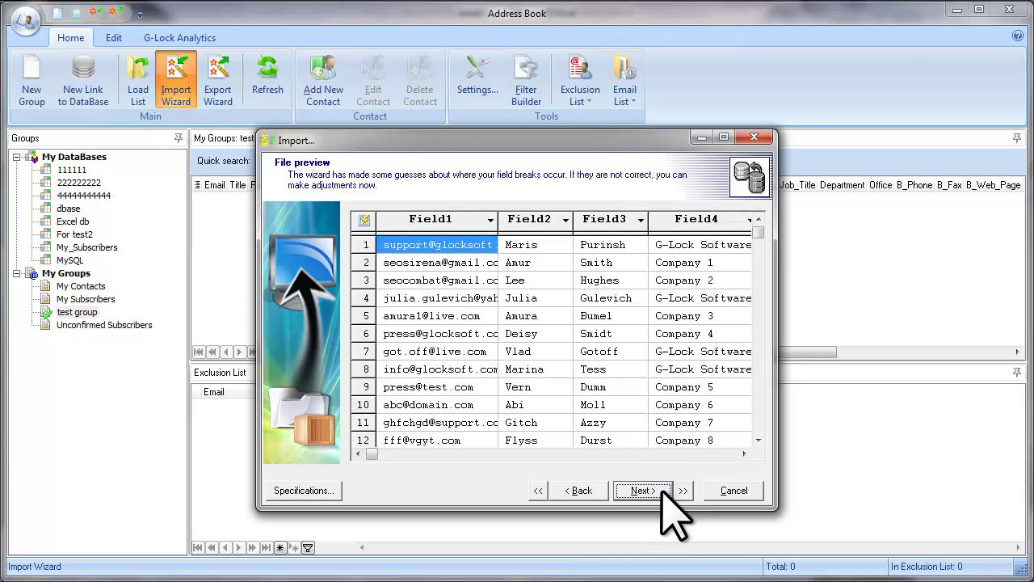
- Auto-map the parsed columns to the group's fields, widening the first preview column and enlarging the import window
left_click_drag(498, 219, 511, 219)
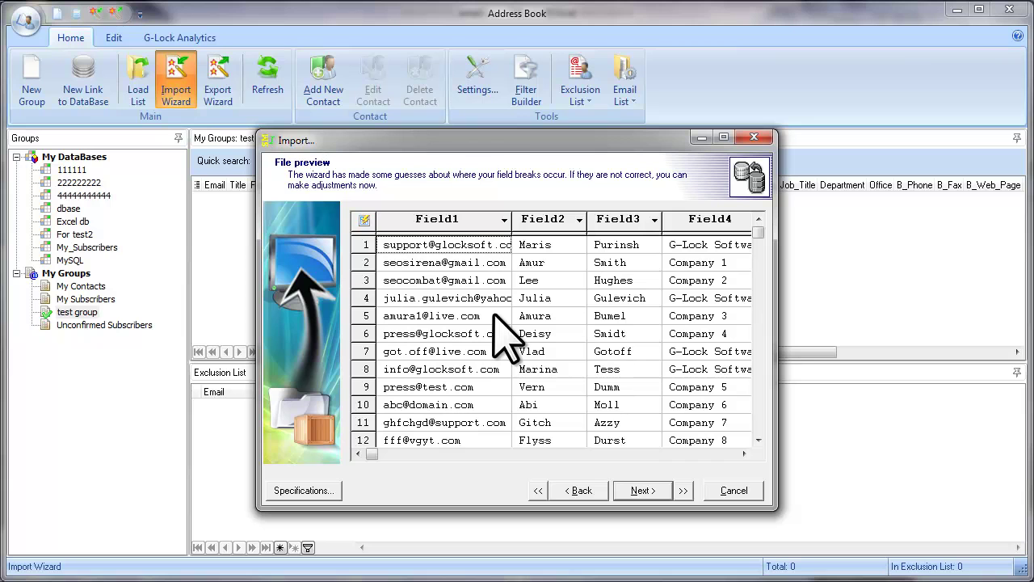
left_click(364, 219)
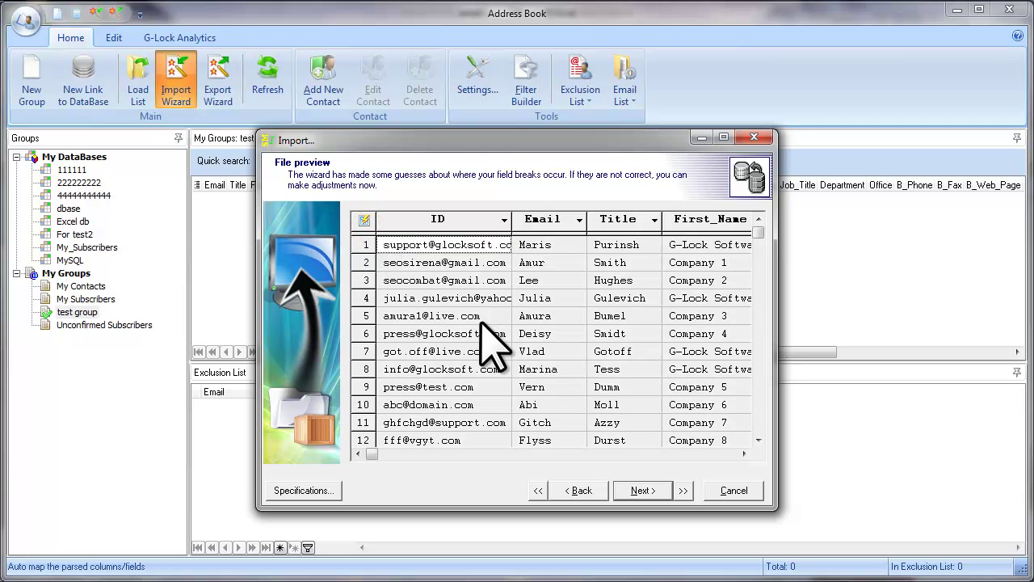
left_click_drag(776, 334, 920, 336)
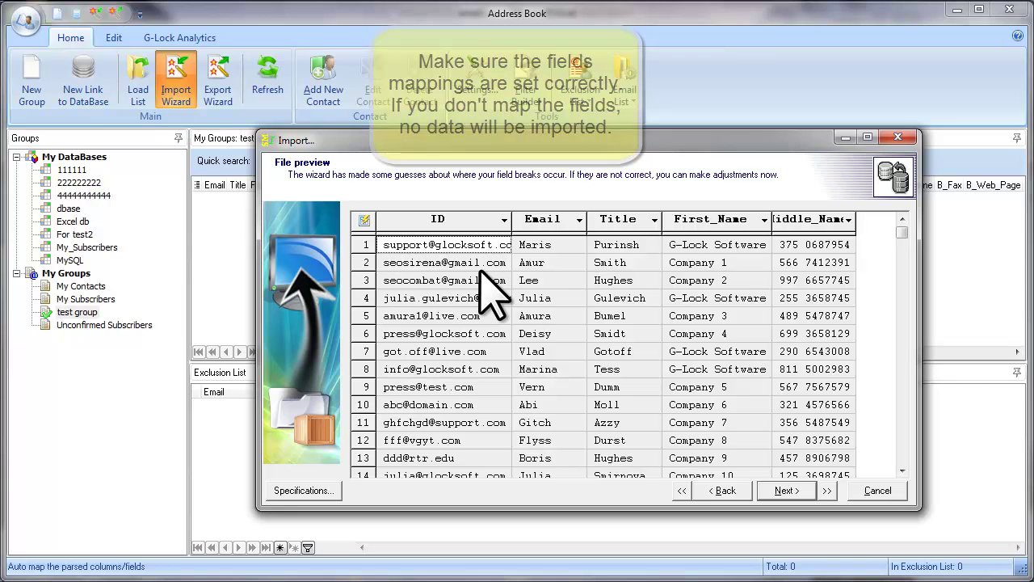
- Map the first three source columns of the file preview to Email, First_Name and Last_Name
left_click(504, 220)
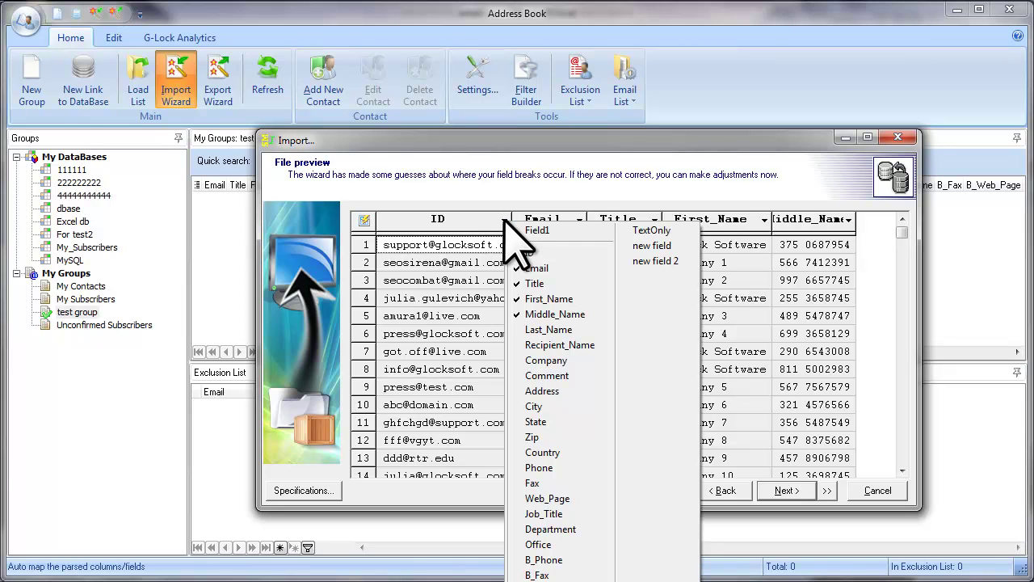
left_click(560, 267)
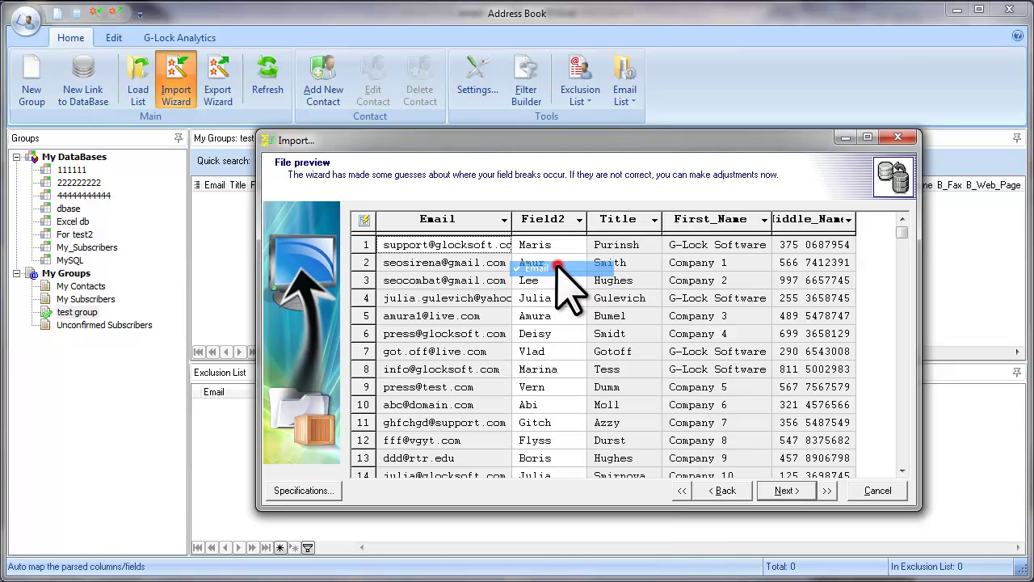
left_click(580, 220)
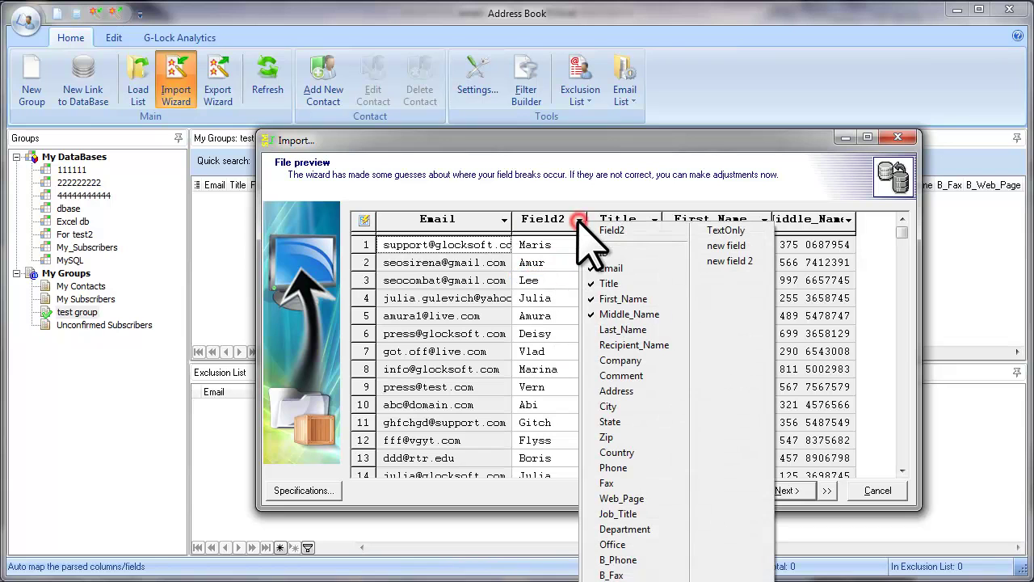
left_click(644, 284)
left_click(654, 219)
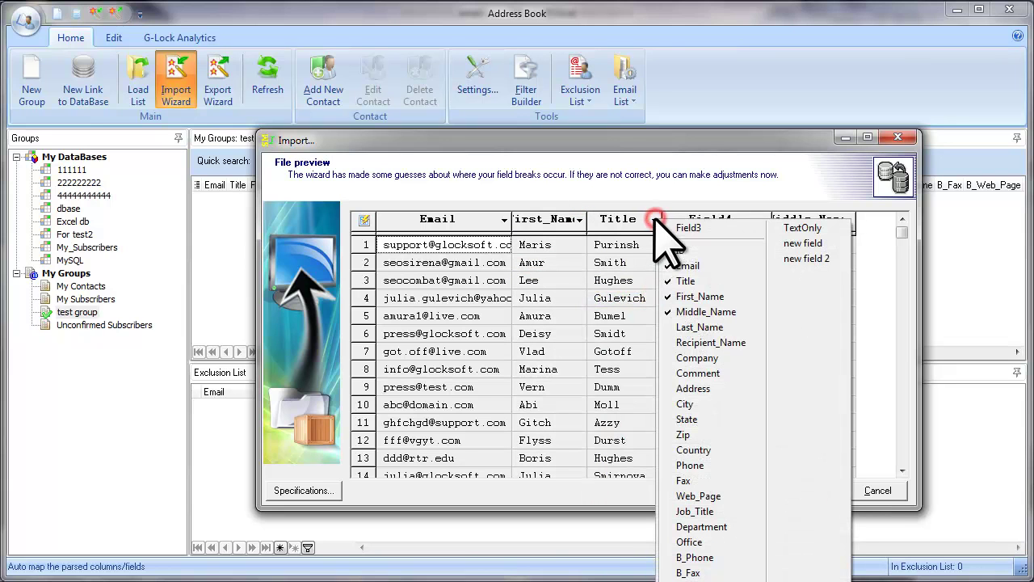
left_click(734, 330)
- Map the fourth source column to Company and the fifth to Phone, and accept the file preview
left_click(763, 220)
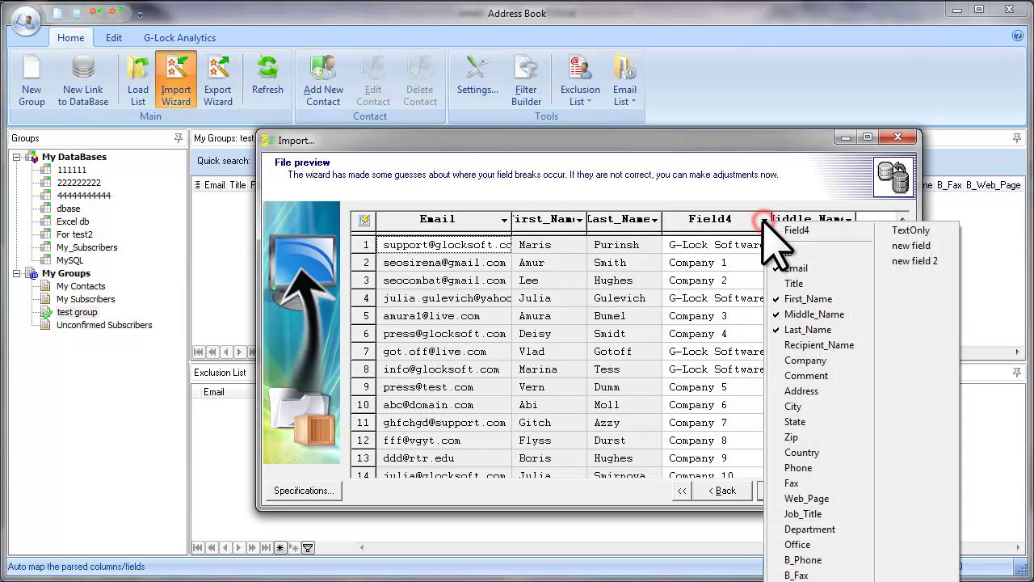
left_click(812, 361)
left_click(848, 220)
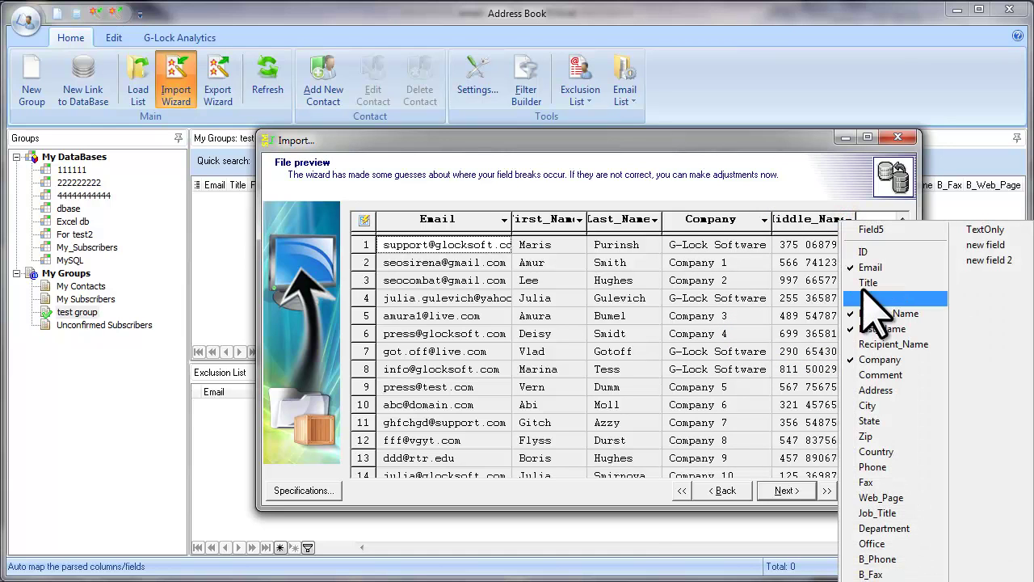
left_click(874, 467)
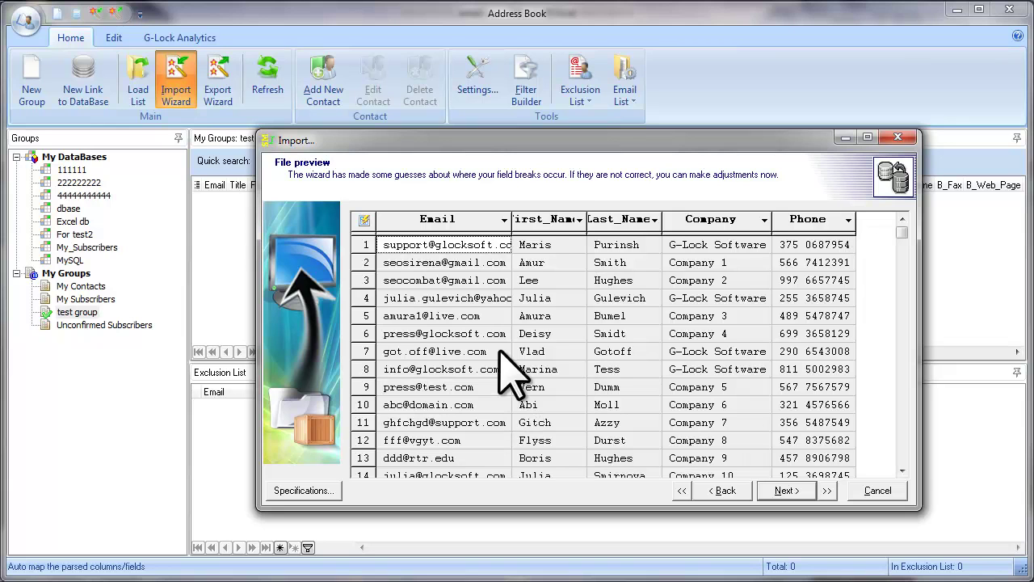
left_click_drag(586, 219, 599, 220)
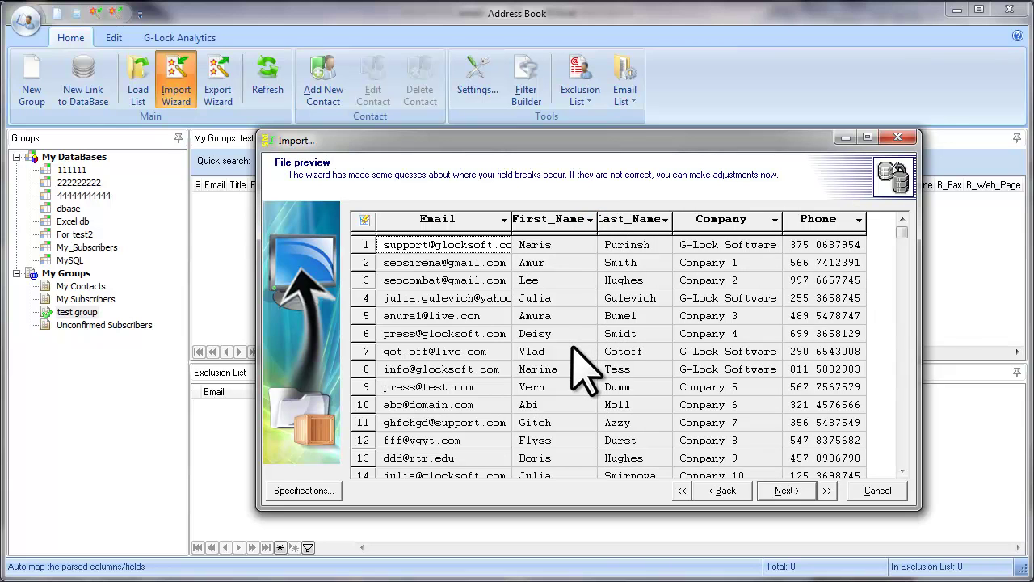
left_click(799, 494)
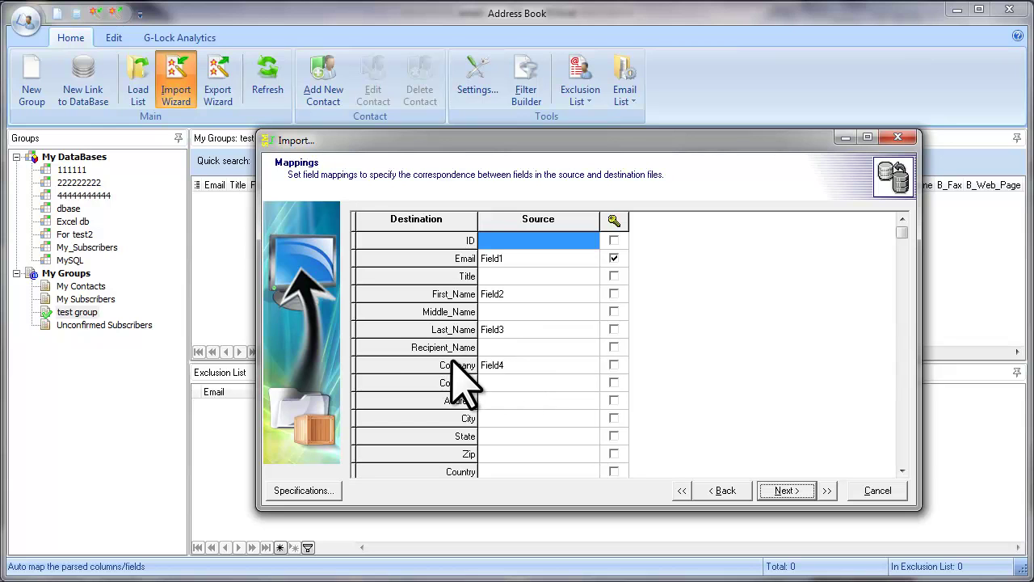
- Check the source field assigned to each destination field throughout the mappings list
left_click_drag(902, 233, 911, 458)
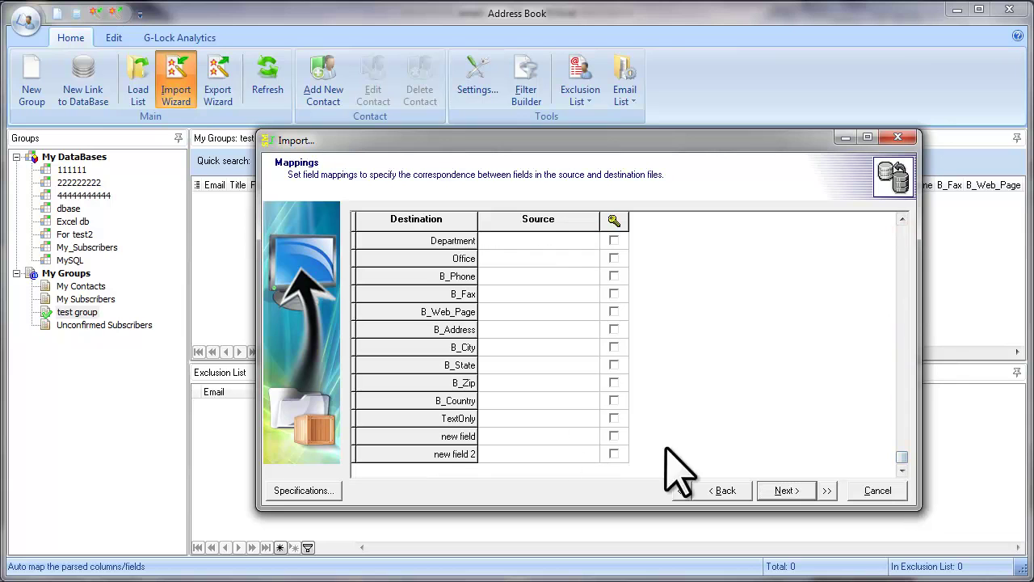
left_click(902, 470)
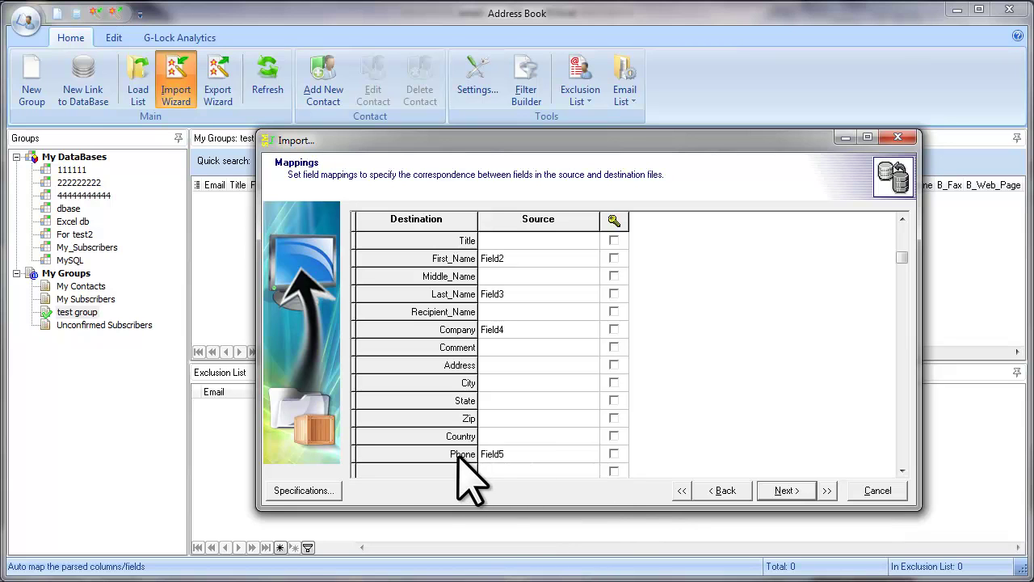
left_click(902, 219)
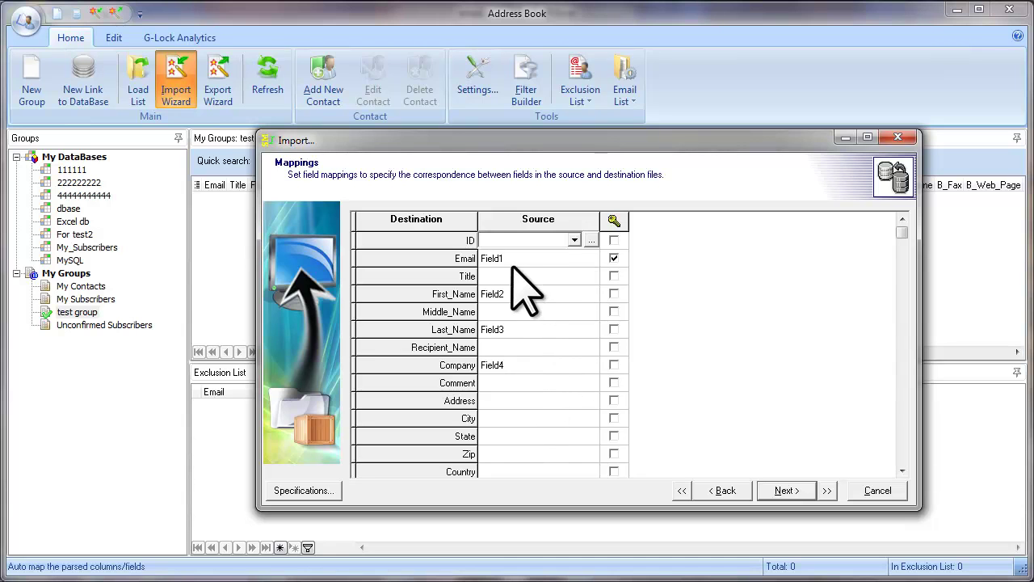
- Accept the field mappings, adjust the data preview's column widths and continue to the import summary
left_click(807, 496)
left_click_drag(636, 221, 747, 222)
left_click_drag(428, 222, 705, 225)
left_click_drag(450, 223, 485, 224)
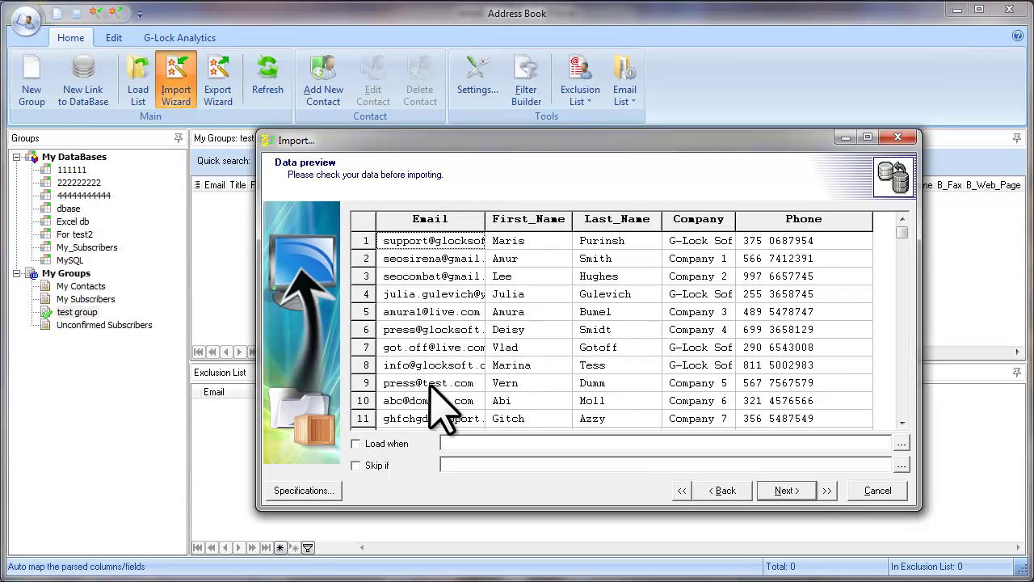
left_click(805, 488)
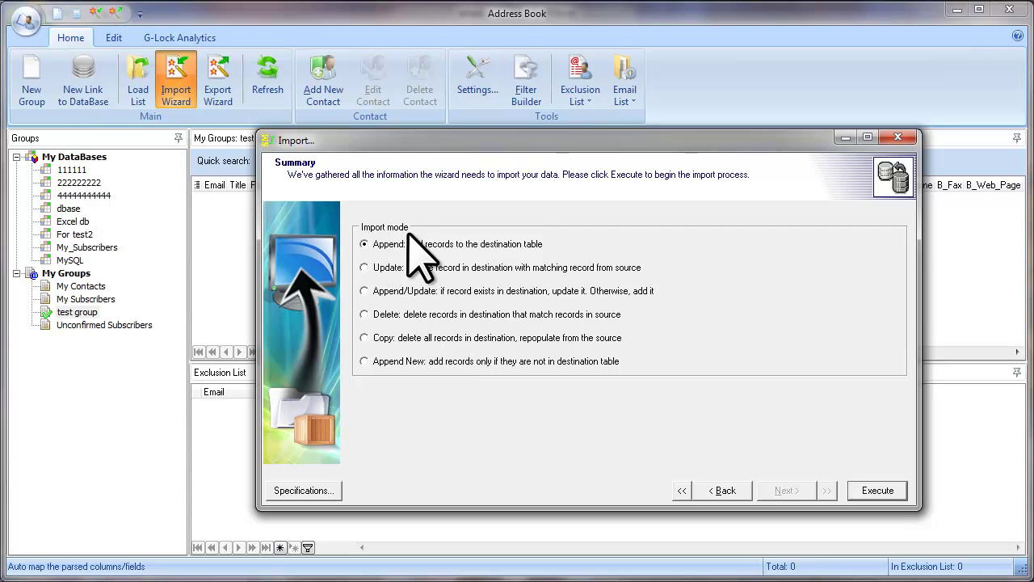
- Keep the Append import mode and save the settings as a specification named "Import specification" with the proposed file path
left_click(364, 246)
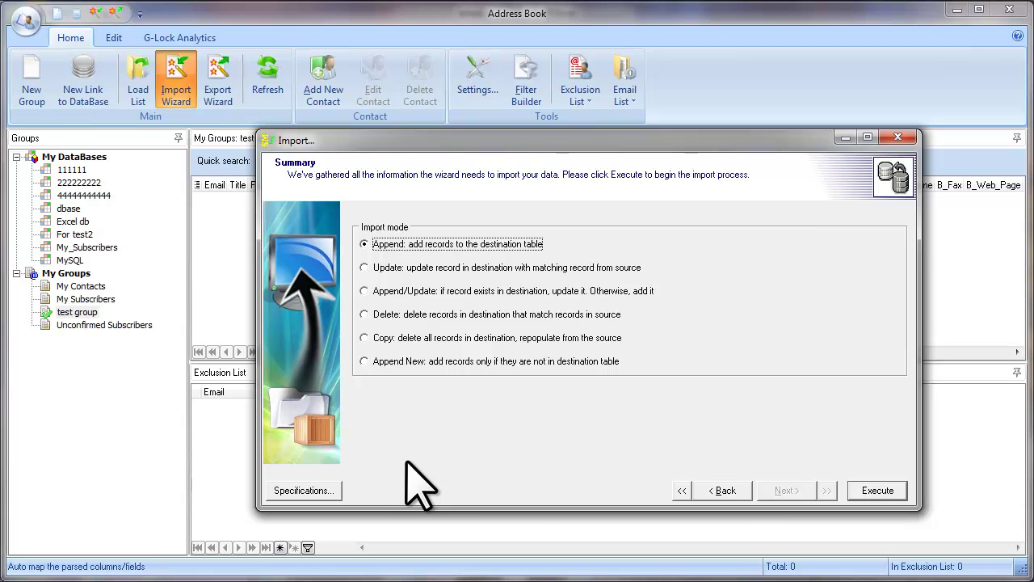
left_click(335, 491)
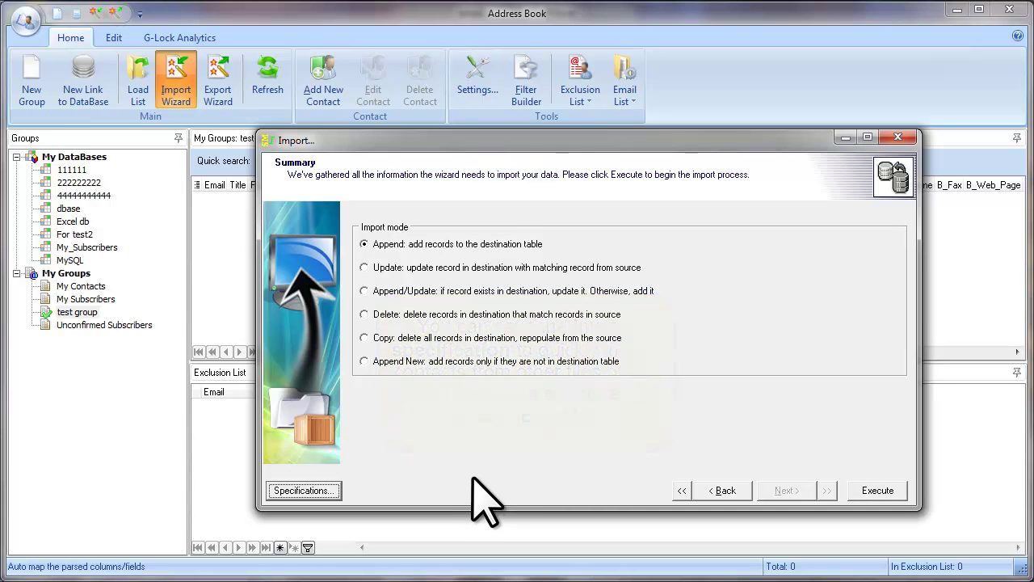
left_click(333, 490)
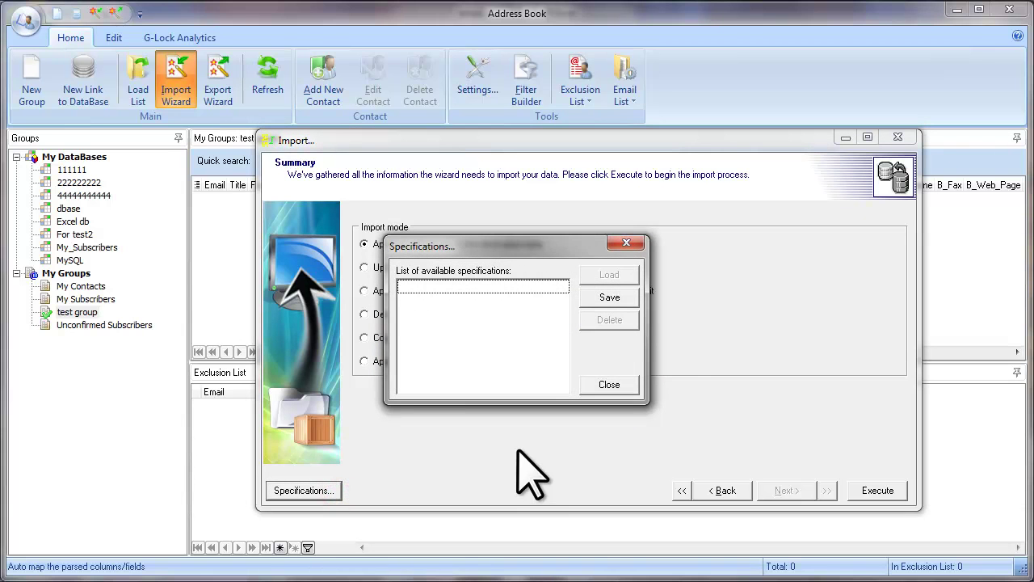
left_click(610, 297)
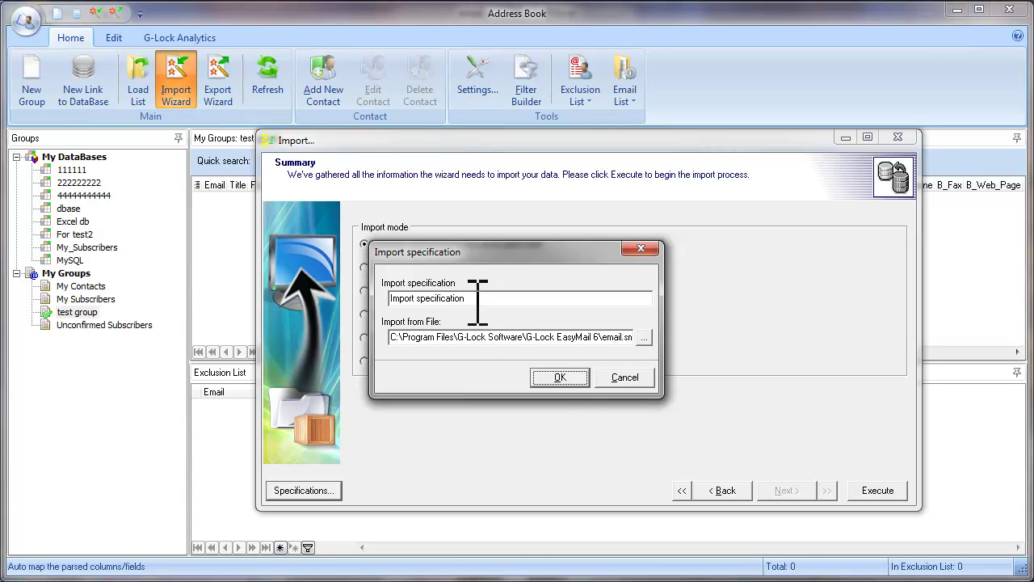
left_click(577, 378)
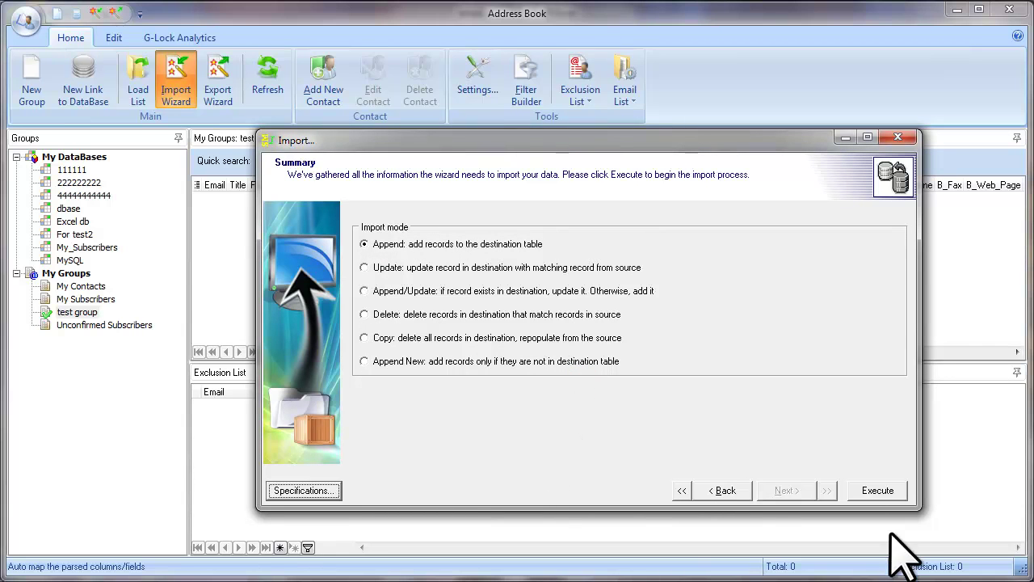
- Execute the import into the test group and widen the Email column of its contact list
left_click(861, 491)
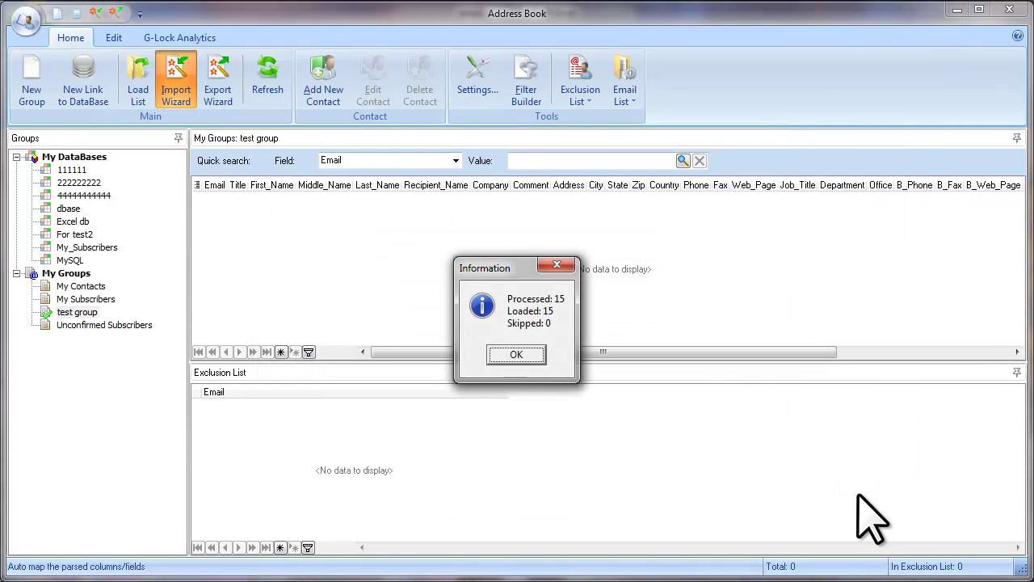
left_click(525, 355)
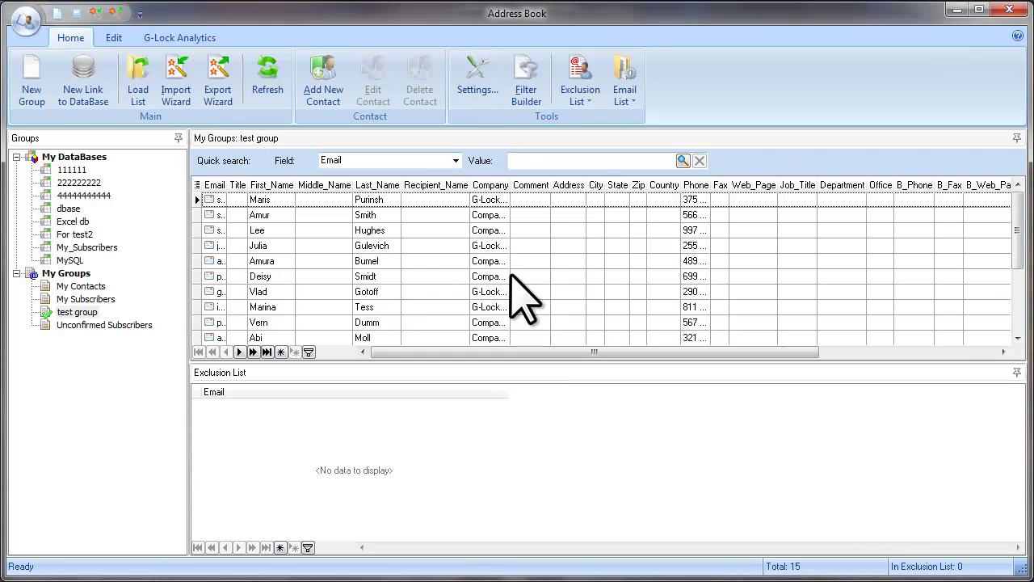
left_click_drag(228, 184, 297, 184)
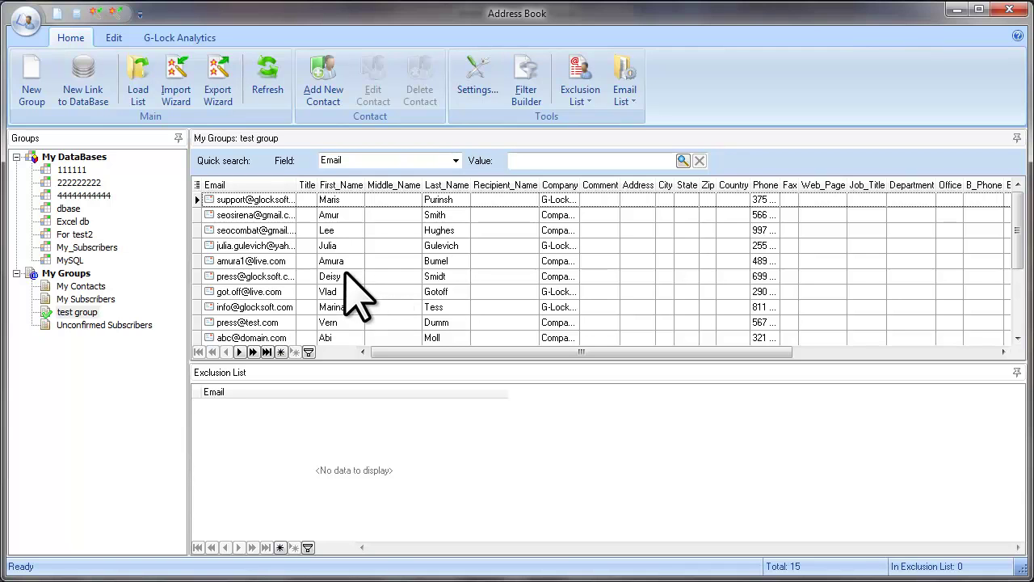
- Hide every contact list column except Email, First_Name, Last_Name, Company and Phone
left_click(197, 185)
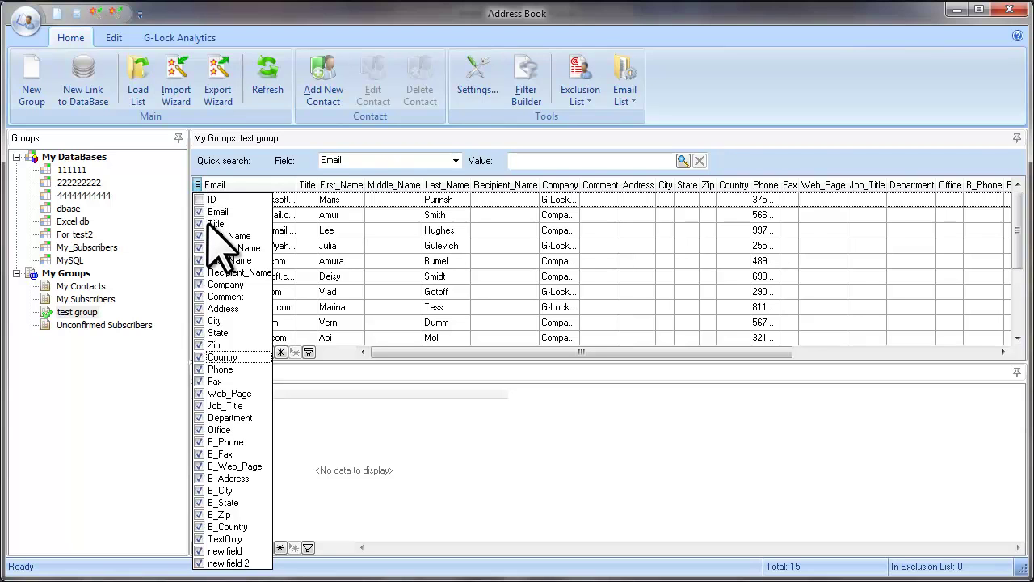
left_click(198, 223)
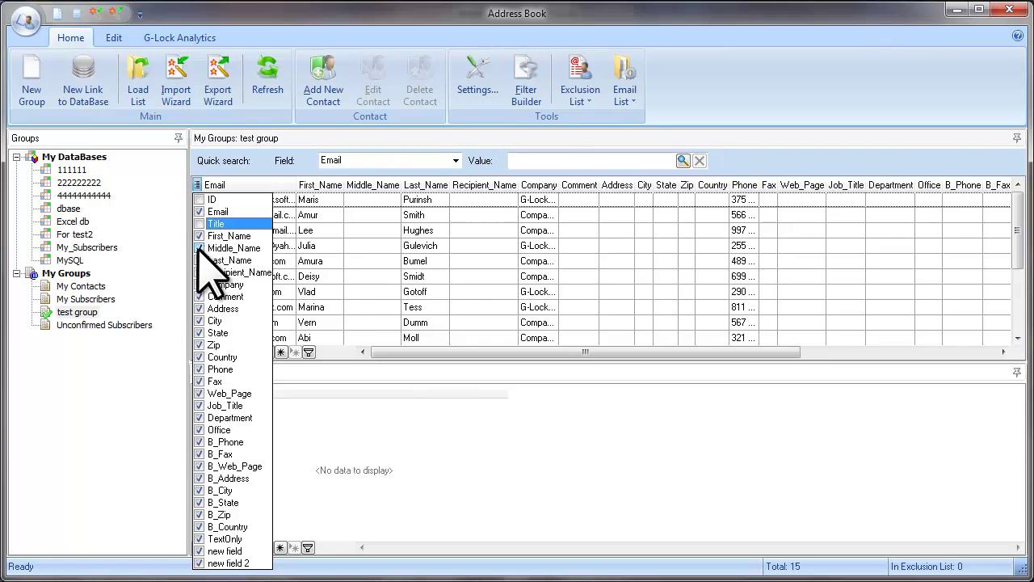
left_click(199, 247)
left_click(198, 285)
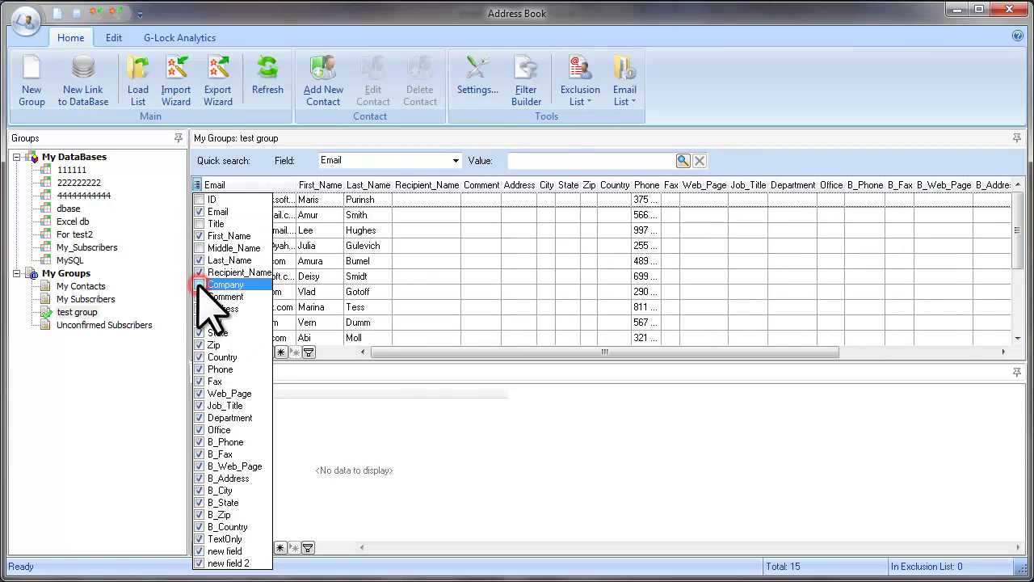
left_click(198, 296)
left_click(198, 309)
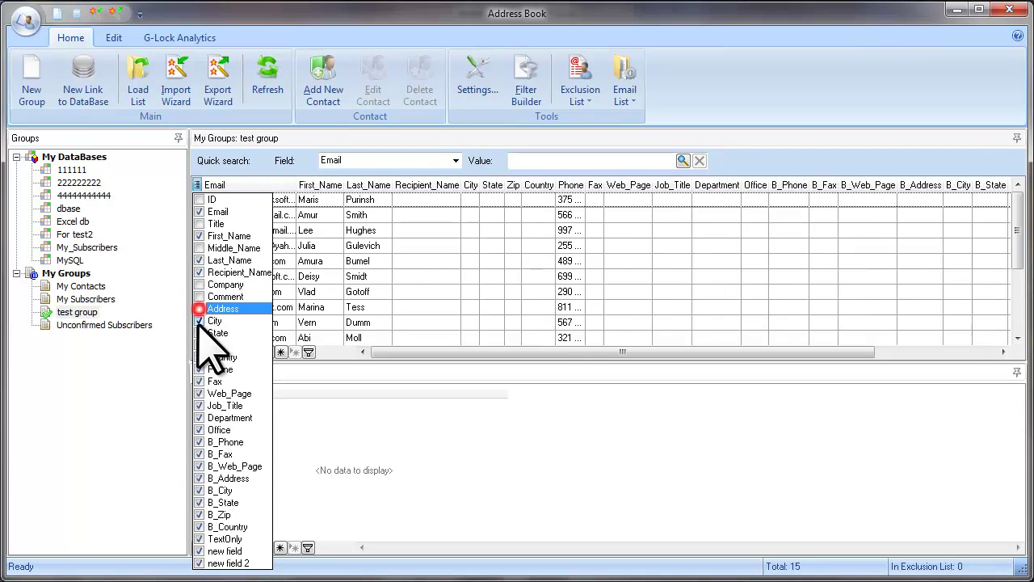
left_click(199, 321)
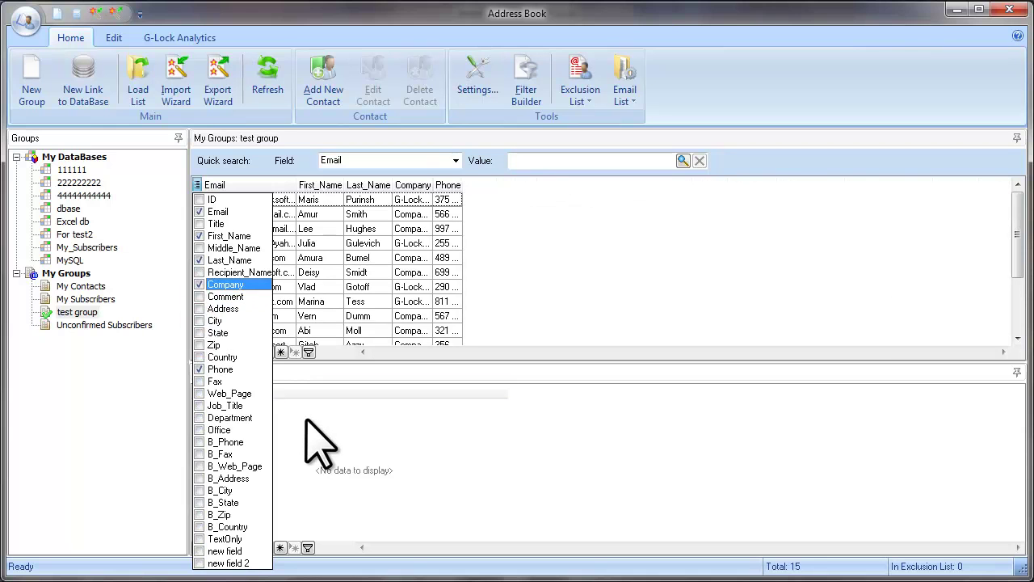
- Close the column chooser and widen the remaining contact list columns to fit their contents
left_click(305, 422)
left_click_drag(296, 185, 338, 185)
double_click(385, 185)
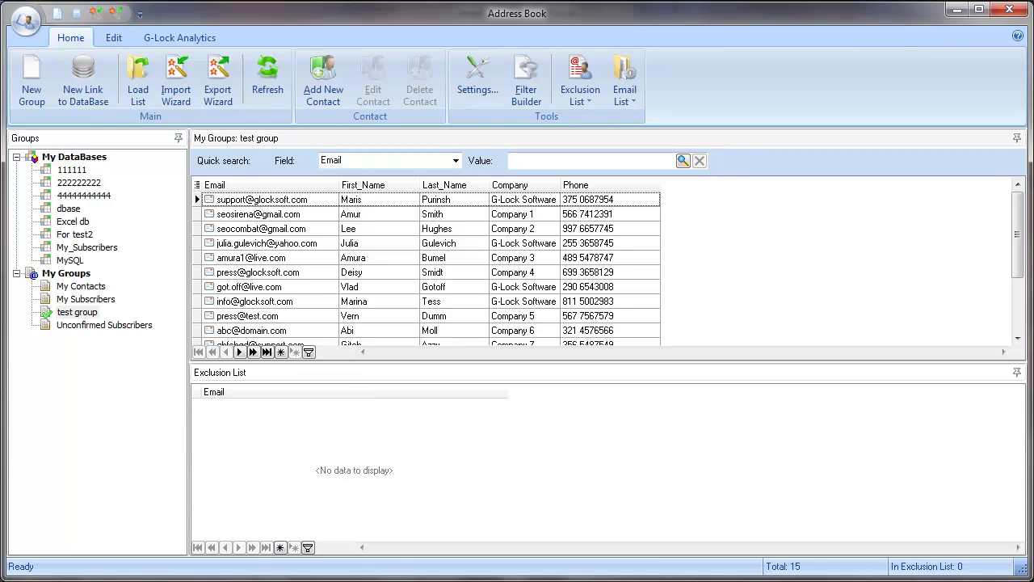
- Switch to email - 2.csv in Excel and examine its Email, First Name, Last Name, Company and Phone columns
left_click(524, 558)
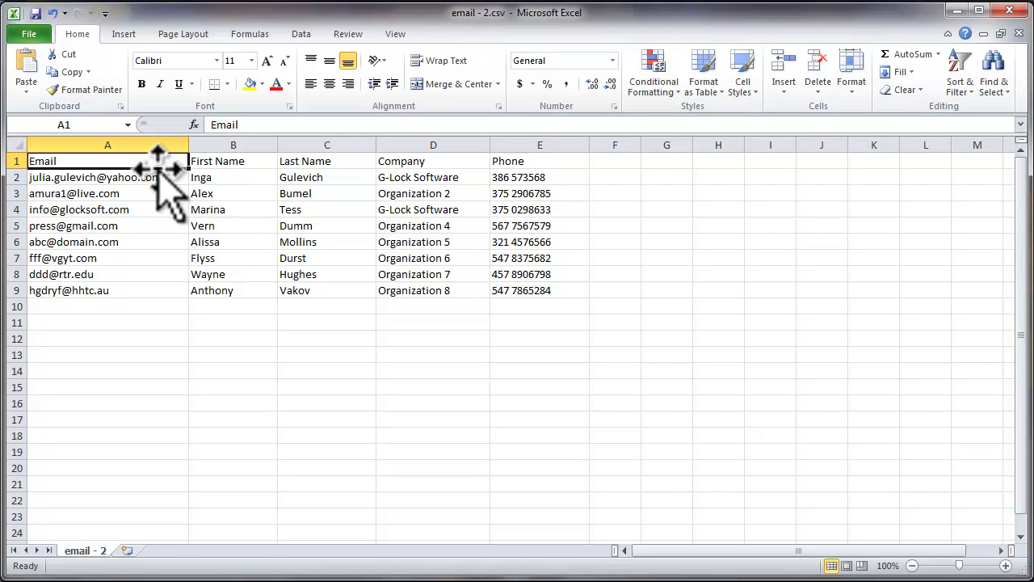
left_click(198, 322)
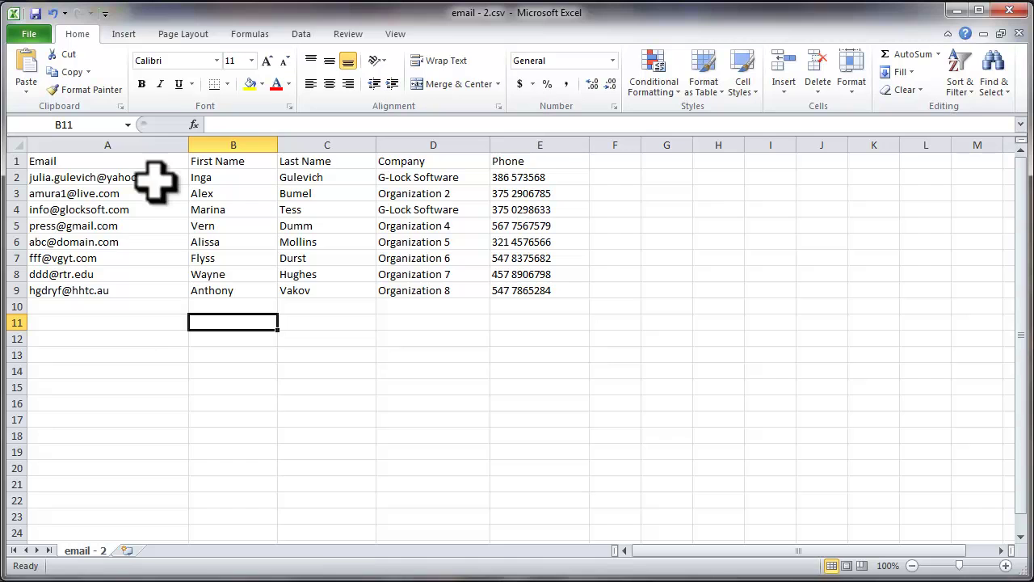
left_click(171, 160)
left_click(243, 162)
left_click(354, 163)
left_click(448, 162)
left_click(563, 161)
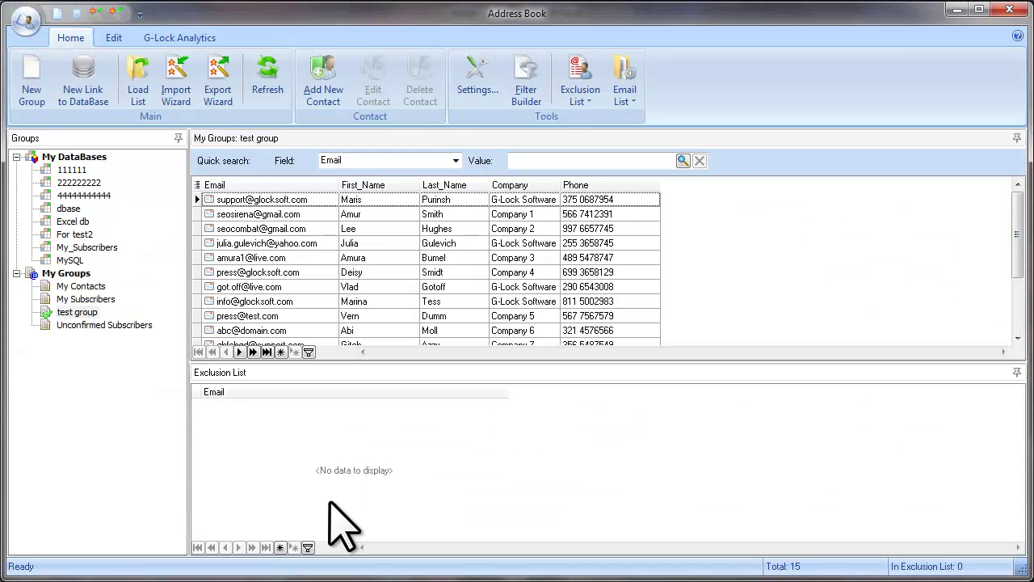
- Create a new group named test group 2 with the full list of fields and open it
left_click(37, 97)
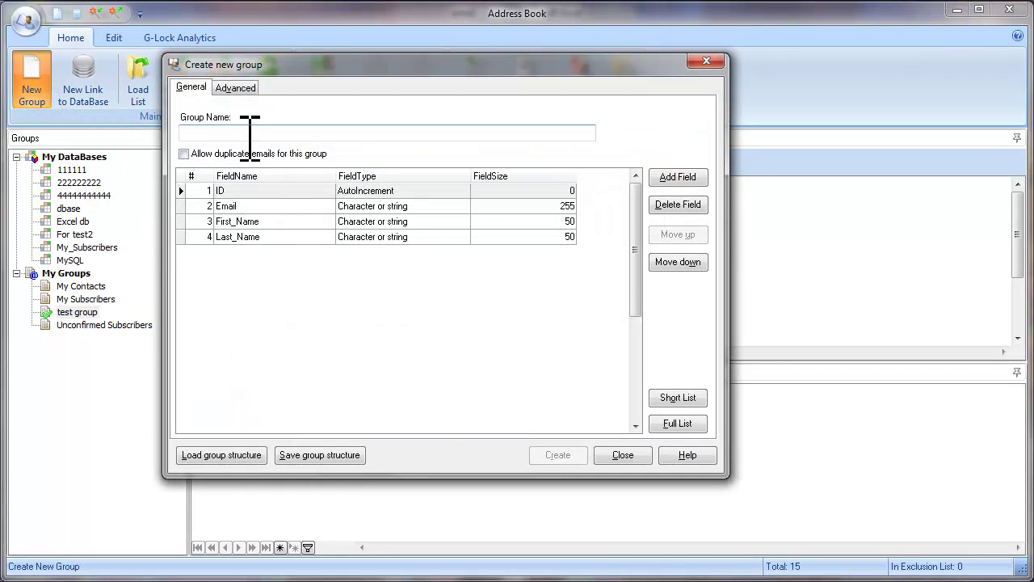
type("test group 2")
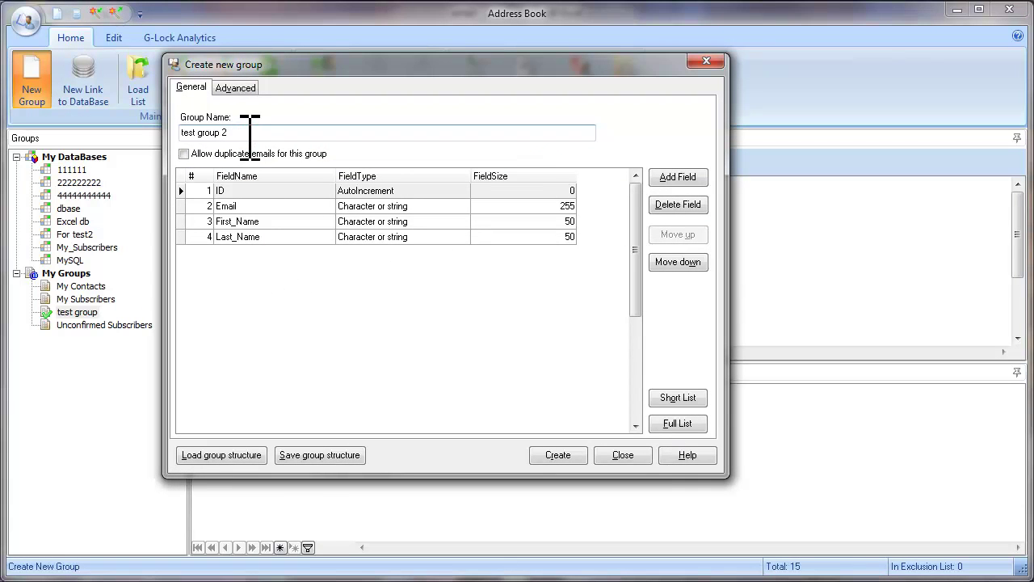
left_click(659, 423)
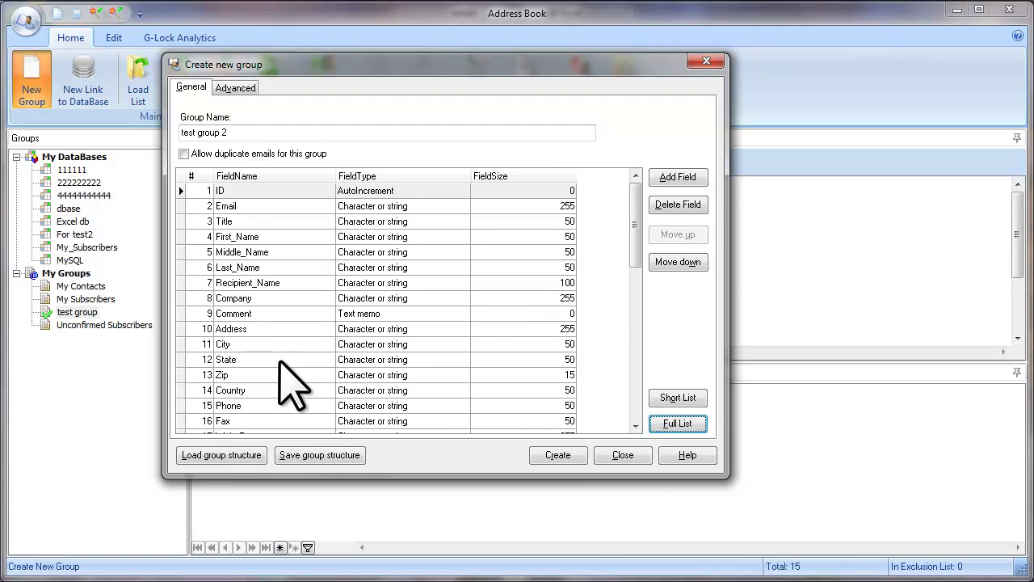
left_click(540, 456)
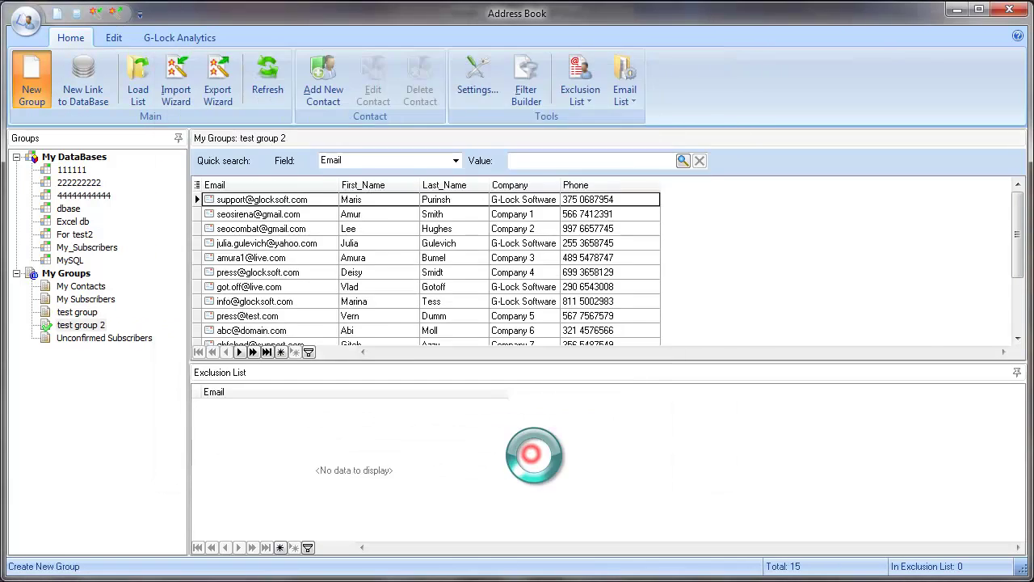
left_click(104, 325)
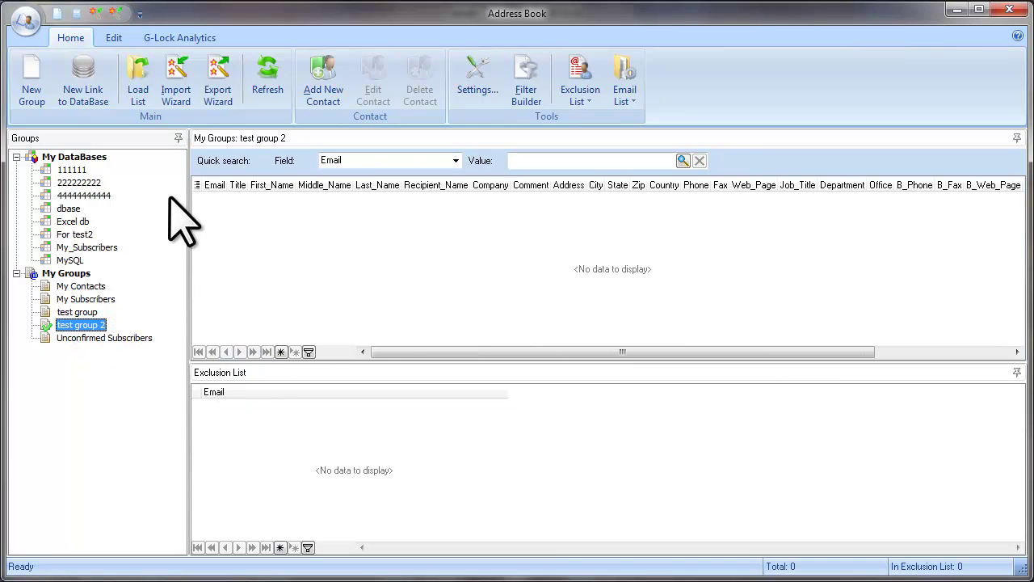
- Start the Import Wizard for test group 2 and load the saved Import specification
left_click(194, 105)
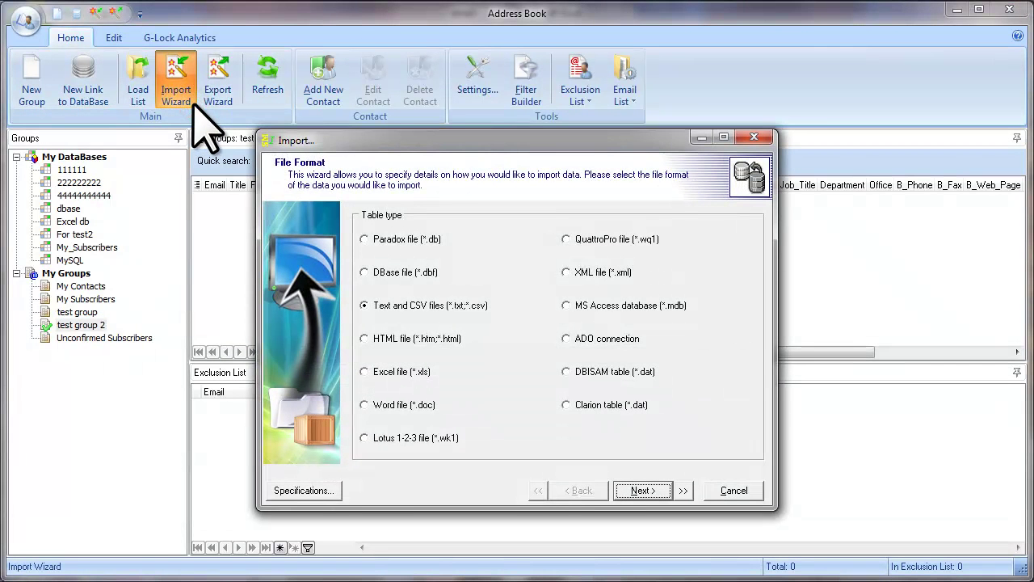
left_click(335, 493)
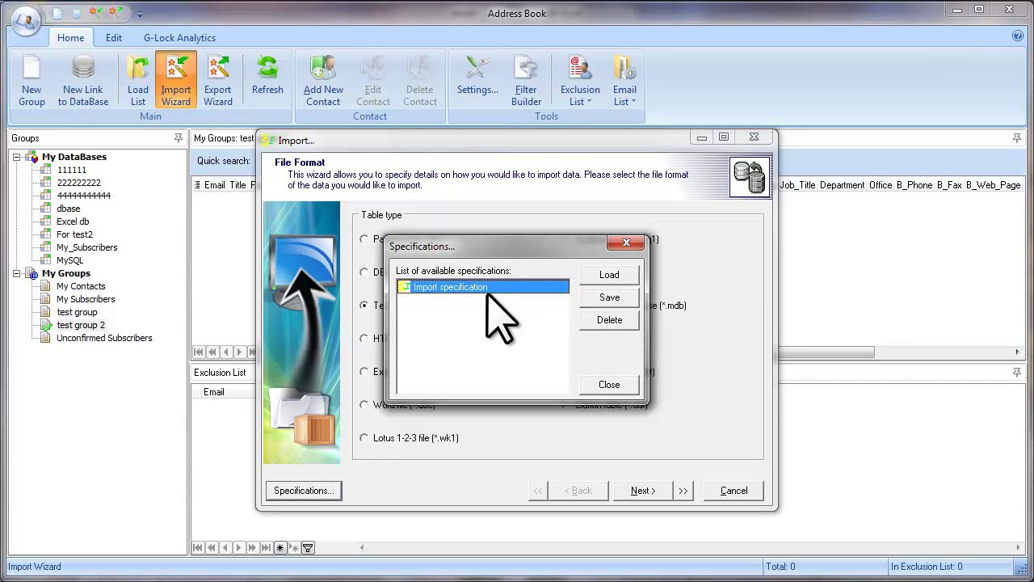
left_click(598, 277)
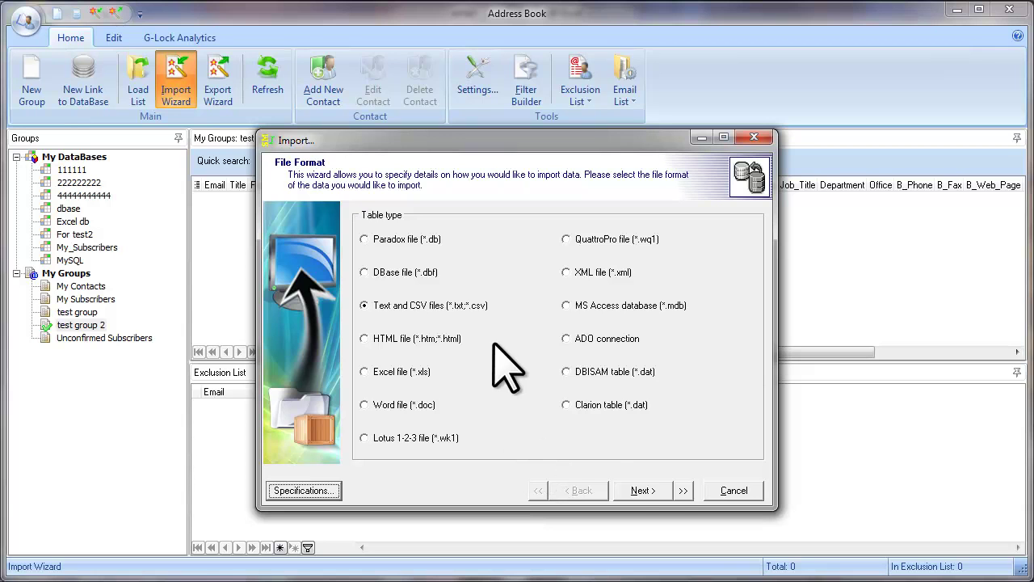
- Keep the text/CSV format and set email - 2.csv from the Desktop as the file to import, with ANSI (Windows) origin
left_click(661, 491)
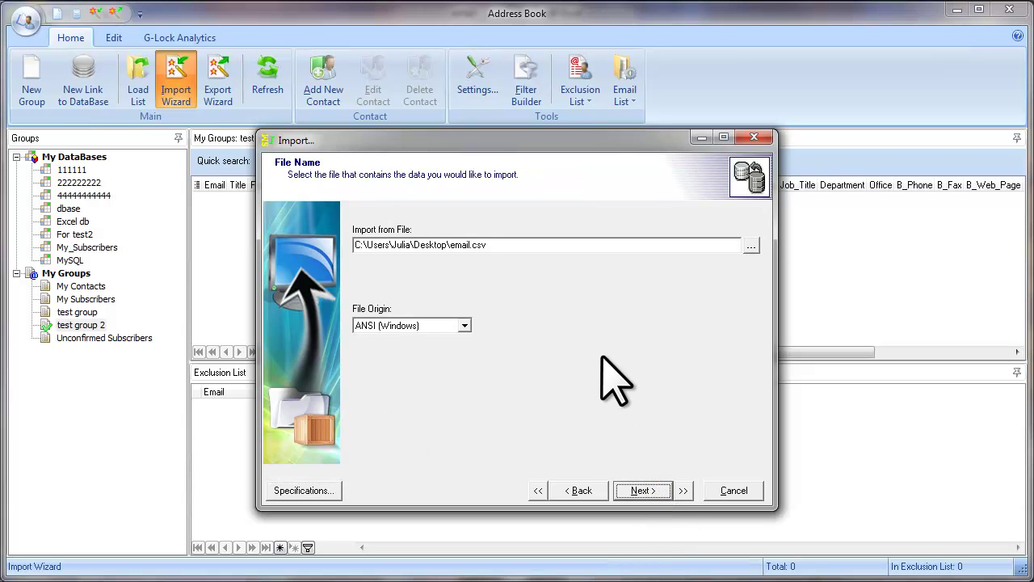
left_click(751, 245)
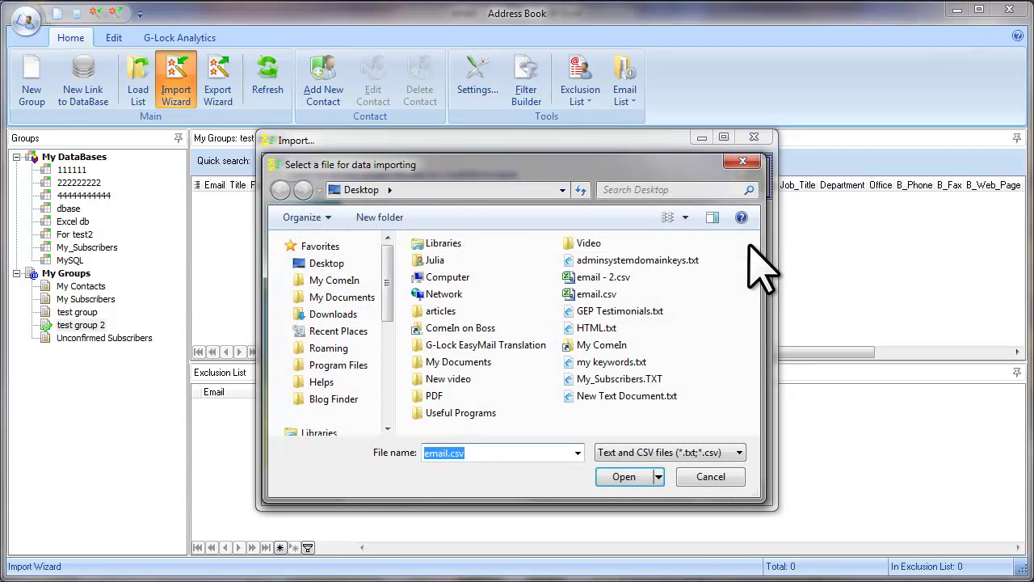
left_click(608, 278)
left_click(640, 482)
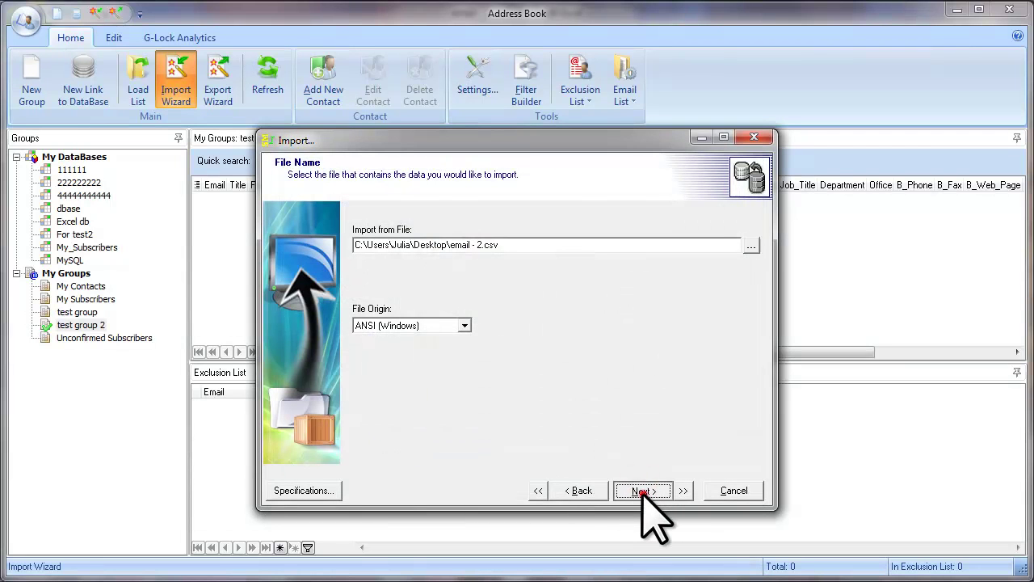
left_click(642, 490)
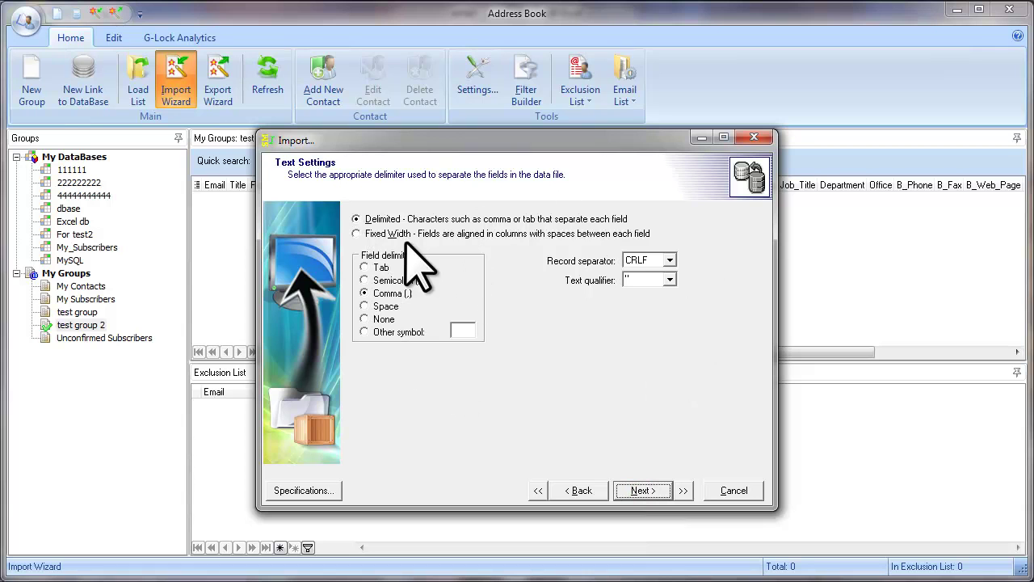
- Accept the specification's delimiter, data format and field mapping settings, widening the wizard to fit every file preview column
left_click(656, 490)
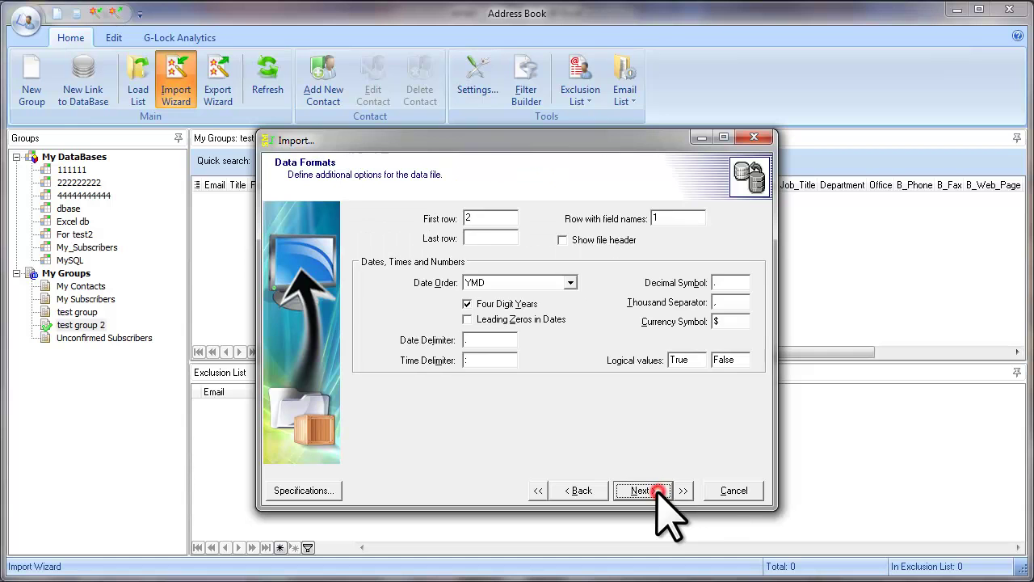
left_click(656, 490)
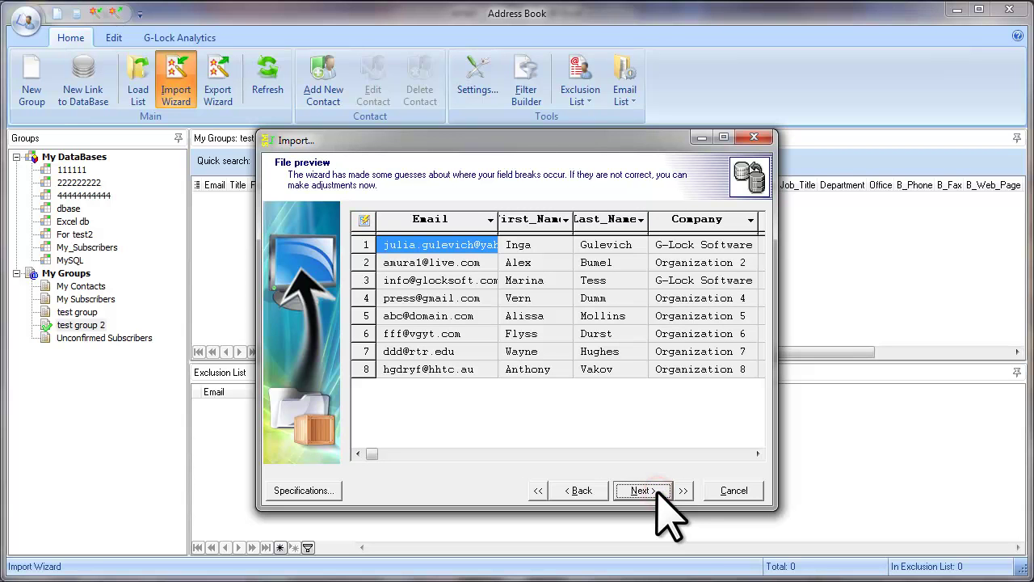
left_click_drag(775, 467, 881, 467)
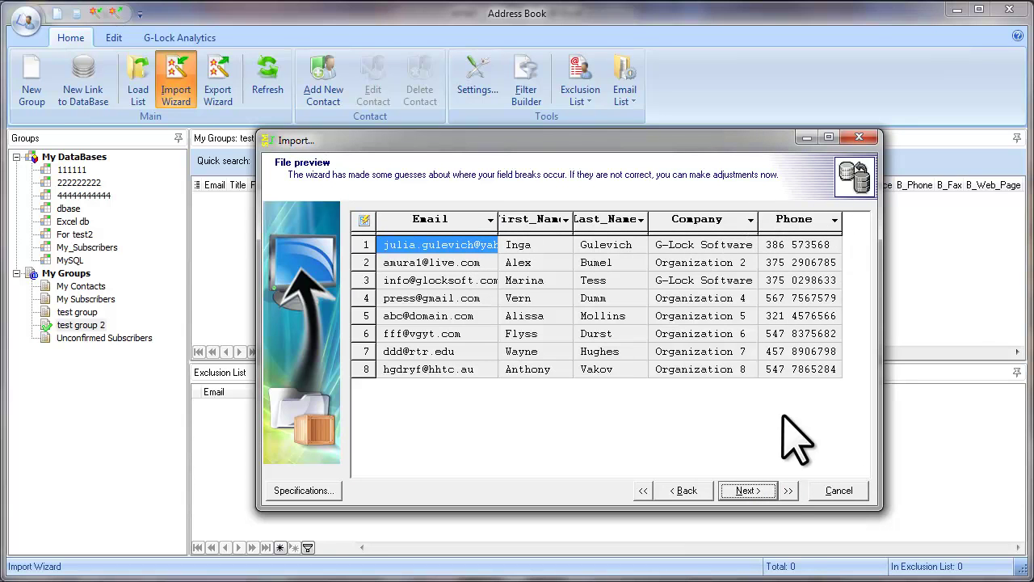
left_click(774, 495)
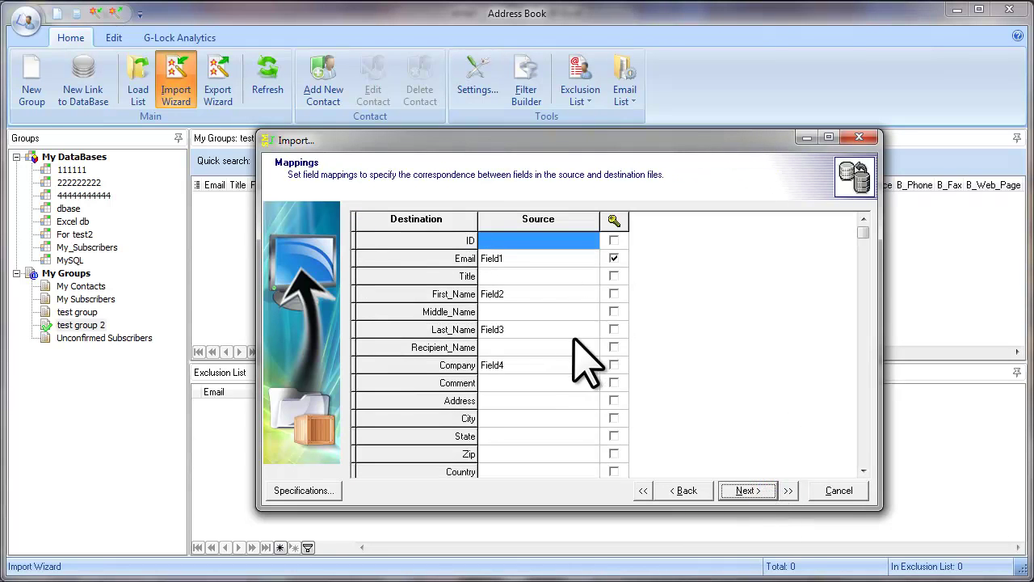
left_click(769, 489)
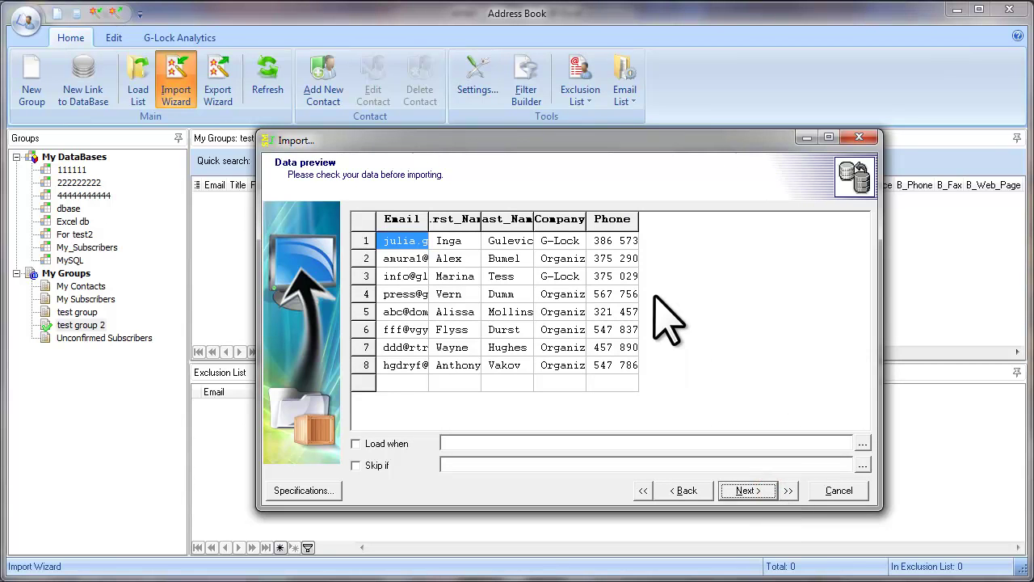
- Widen the Phone and Company columns in the data preview and proceed to the import summary
left_click_drag(638, 230, 686, 230)
left_click_drag(587, 226, 615, 226)
left_click(741, 491)
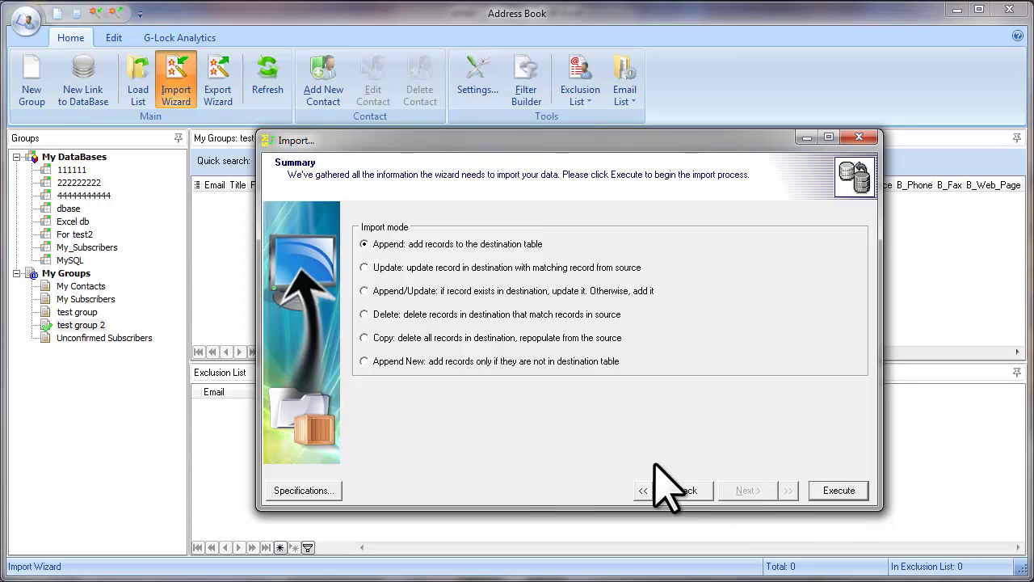
- Execute the import into test group 2 in Append mode and widen the Email column of its contact list
left_click(819, 491)
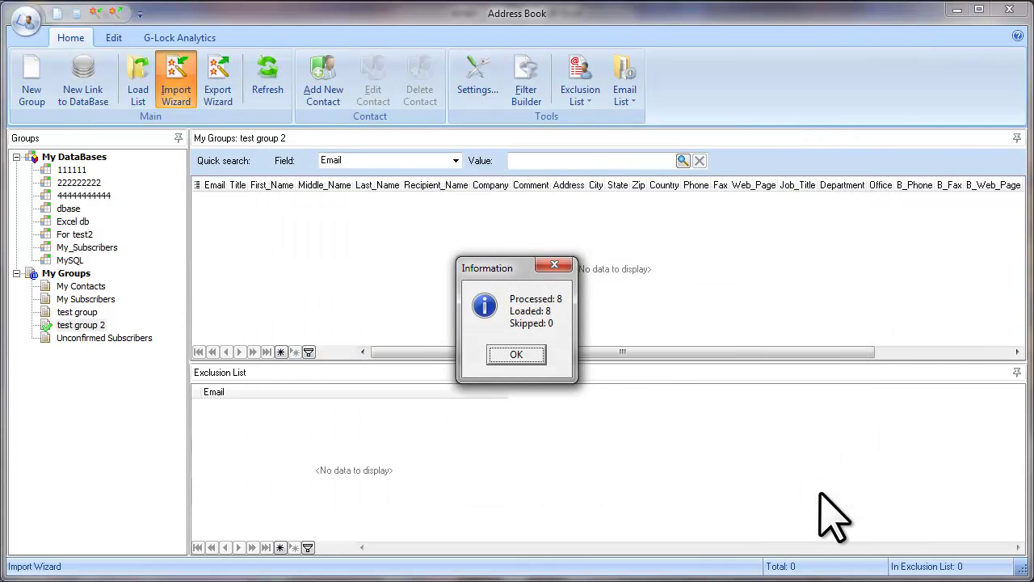
left_click(523, 355)
left_click_drag(227, 185, 315, 185)
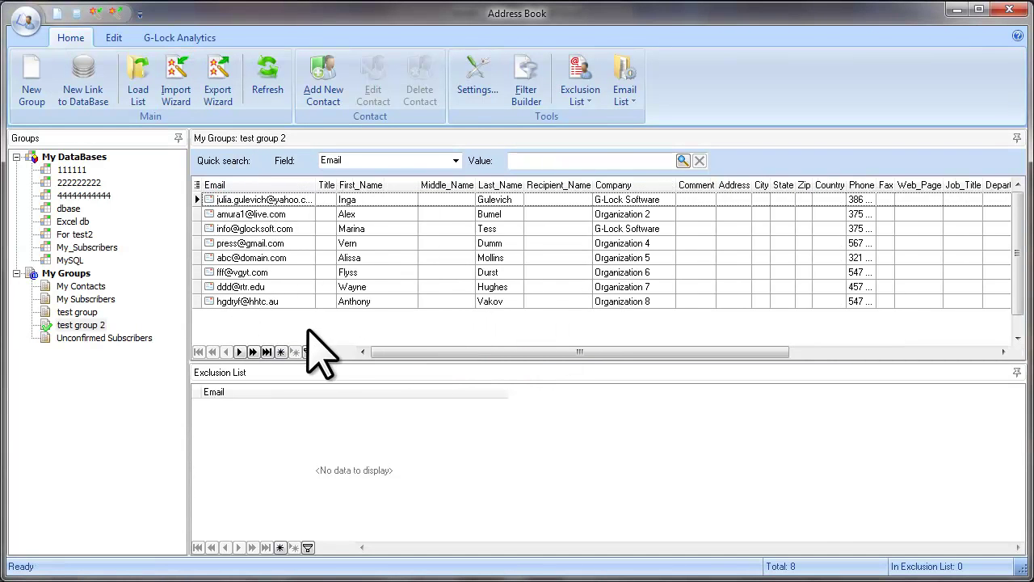